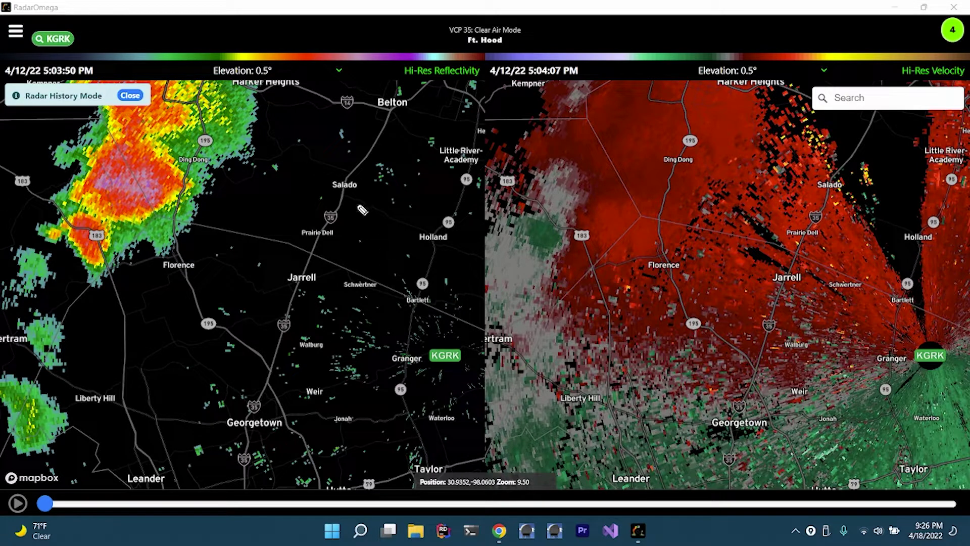
Draw blue crossing lines over the area between Florence and Jarrell on the reflectivity and velocity maps, and clear them.
left_click_drag(336, 145, 199, 447)
left_click_drag(189, 224, 364, 387)
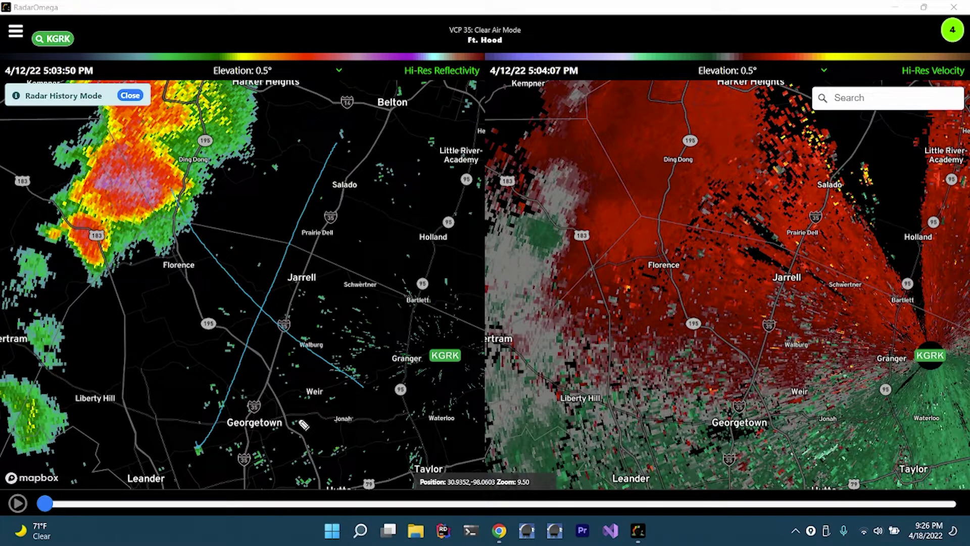
left_click_drag(779, 155, 676, 394)
left_click_drag(645, 186, 860, 385)
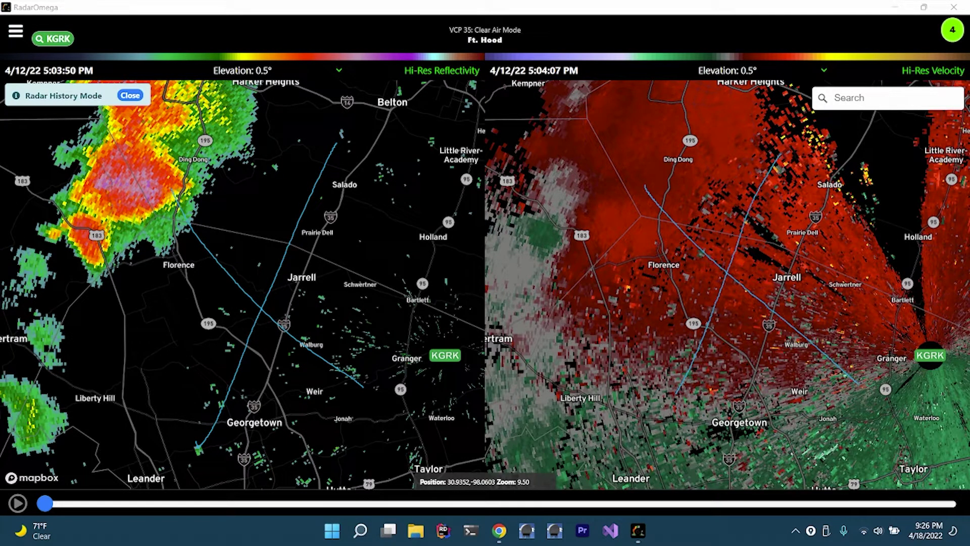
key("Escape")
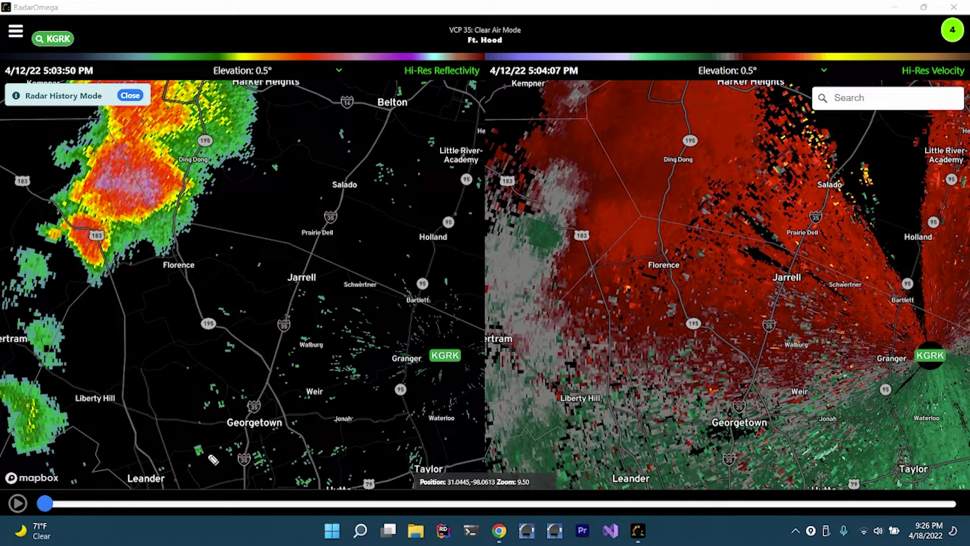
Circle the storm, Florence, Salado and Jarrell in yellow and trace I-35 from Georgetown to Belton on the reflectivity map, ending with cleared markings.
mouse_move(230, 118)
left_mouse_down()
mouse_move(181, 119)
mouse_move(99, 144)
mouse_move(54, 206)
mouse_move(67, 276)
mouse_move(201, 260)
mouse_move(244, 168)
mouse_move(230, 119)
left_mouse_up()
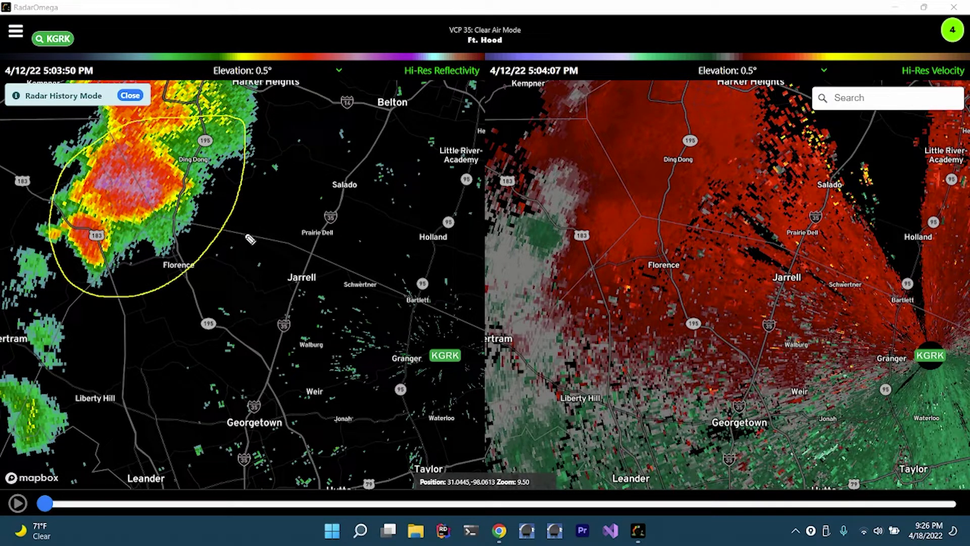
mouse_move(195, 254)
left_mouse_down()
mouse_move(166, 255)
mouse_move(165, 269)
mouse_move(207, 273)
mouse_move(190, 251)
left_mouse_up()
mouse_move(361, 169)
left_mouse_down()
mouse_move(321, 191)
mouse_move(362, 198)
mouse_move(382, 180)
mouse_move(363, 169)
left_mouse_up()
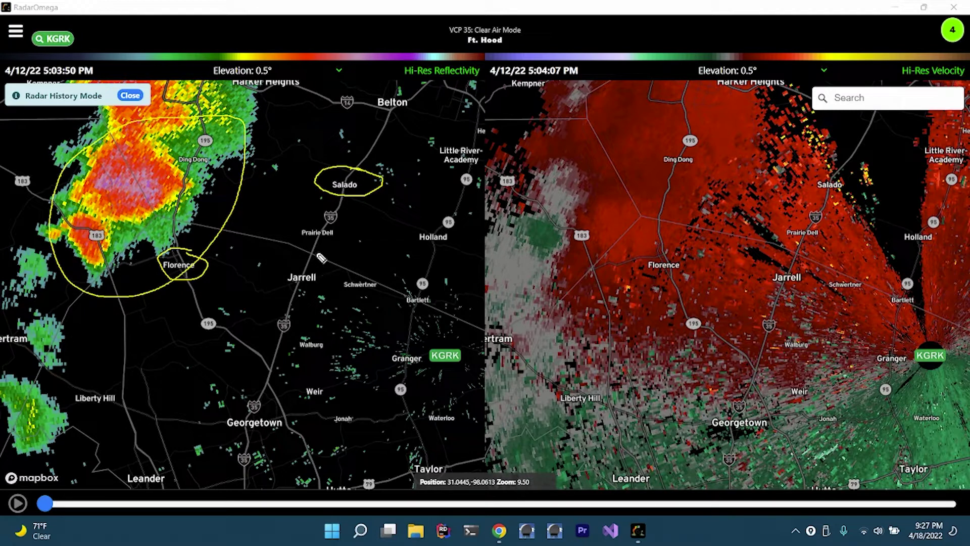
mouse_move(317, 266)
left_mouse_down()
mouse_move(281, 277)
mouse_move(317, 292)
mouse_move(321, 269)
mouse_move(279, 264)
left_mouse_up()
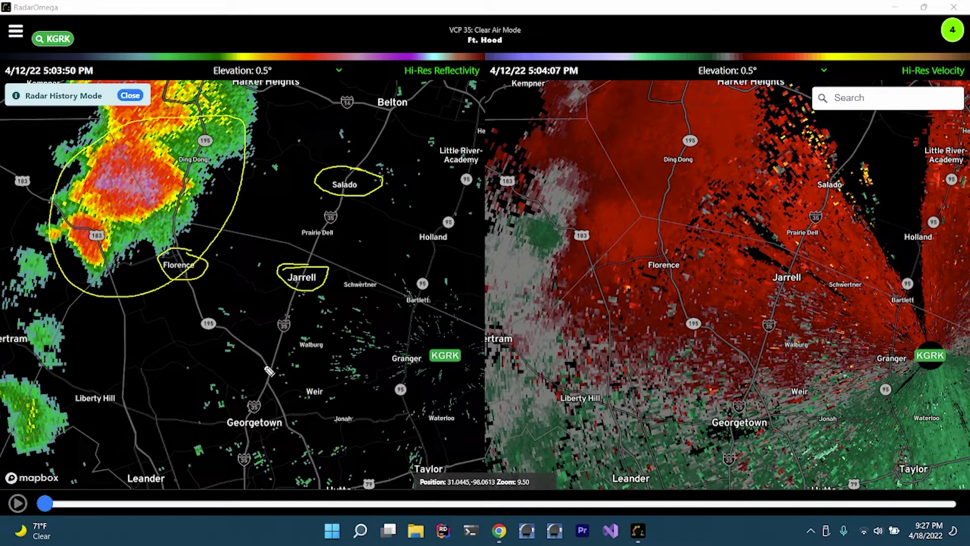
mouse_move(262, 398)
left_mouse_down()
mouse_move(316, 255)
mouse_move(399, 104)
left_mouse_up()
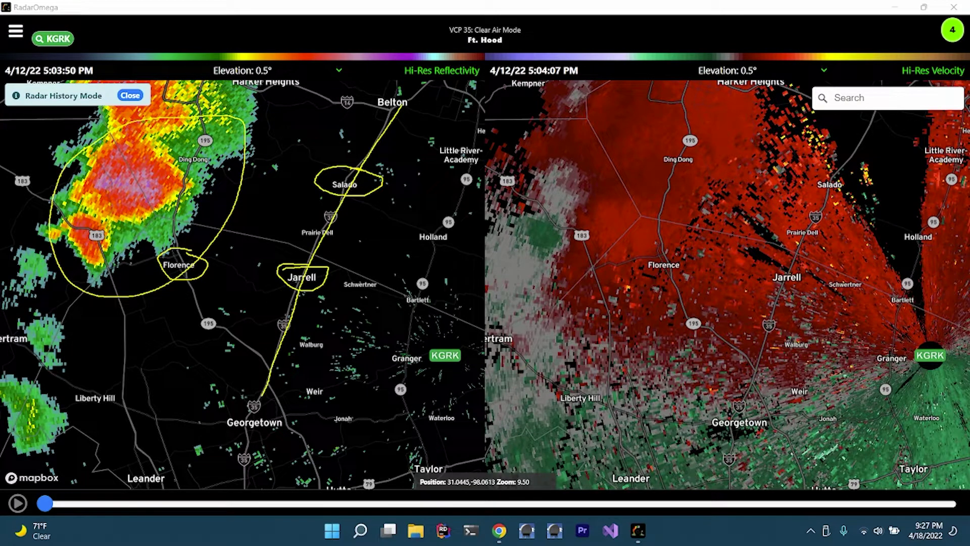
key("Escape")
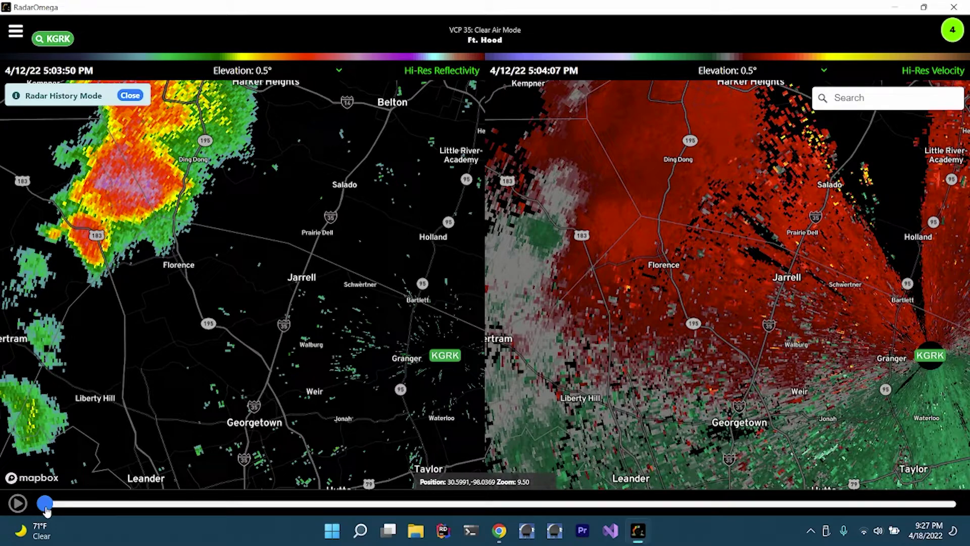
Advance the radar history to the 5:13:06 PM reflectivity scan.
left_click_drag(46, 511, 59, 512)
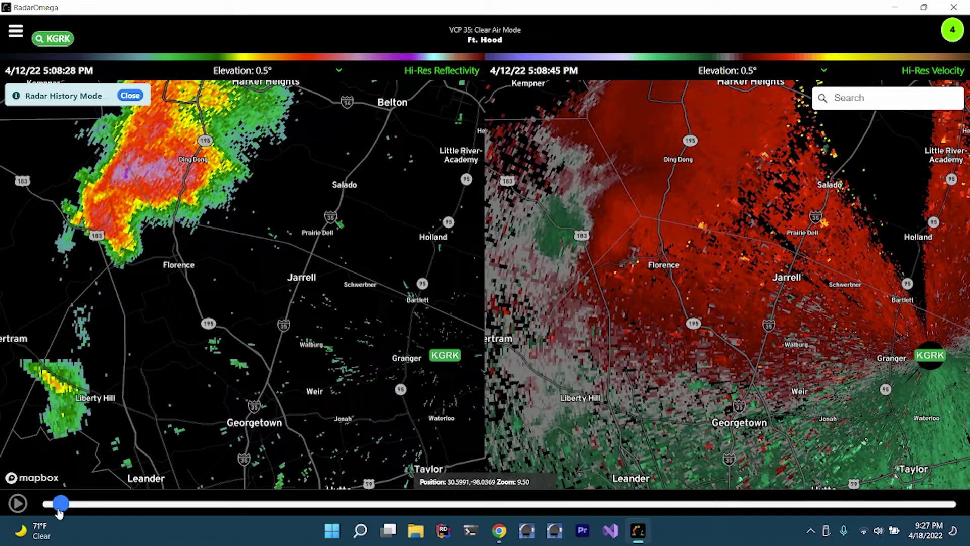
left_click_drag(59, 513, 67, 513)
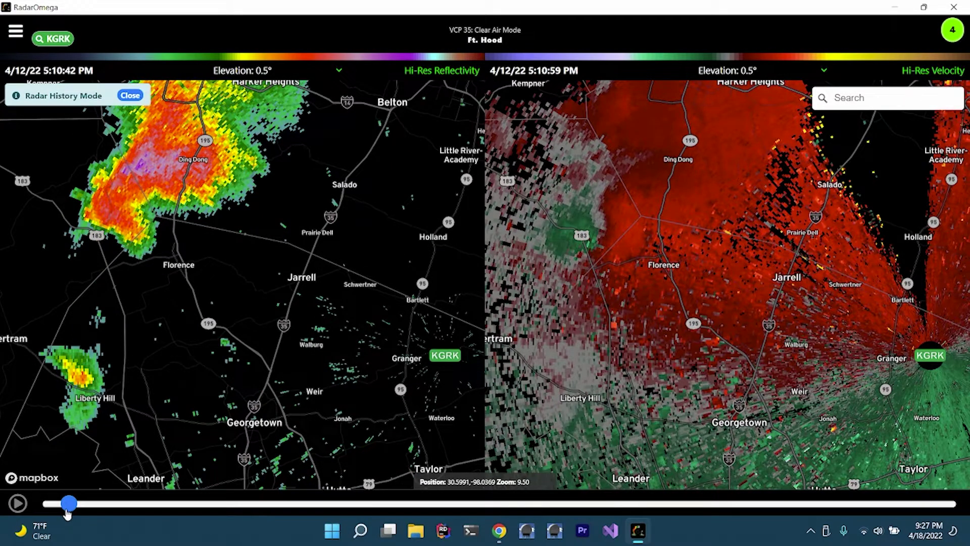
left_click_drag(67, 513, 76, 512)
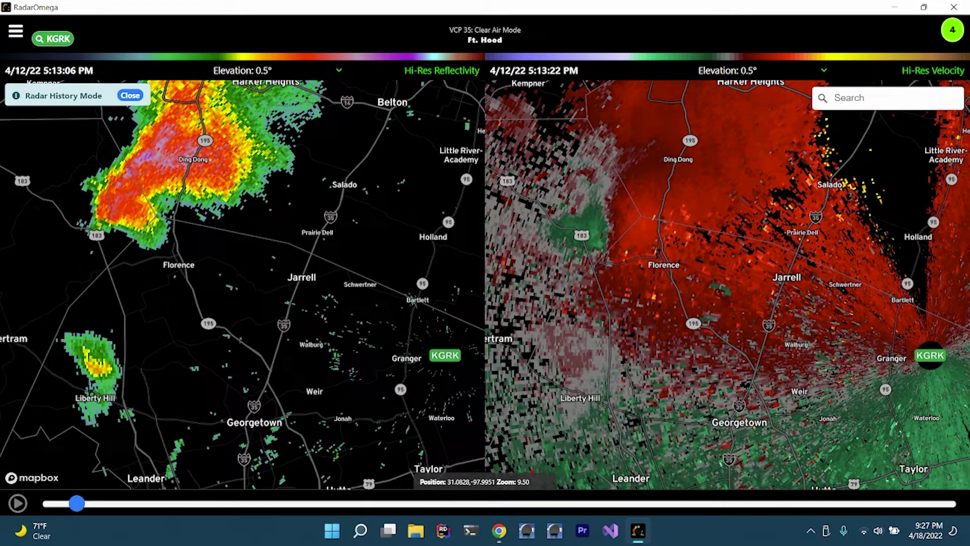
Outline the notch in the storm's southwest flank, north of Florence, in yellow on the reflectivity map and remove the marking.
mouse_move(168, 234)
left_mouse_down()
mouse_move(151, 201)
mouse_move(169, 200)
left_mouse_up()
left_click_drag(162, 237, 158, 202)
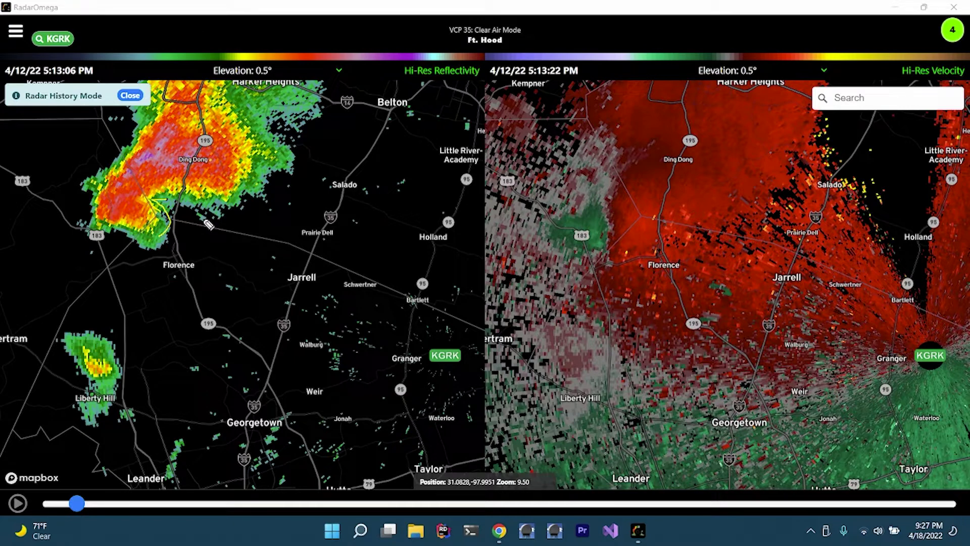
key("ctrl+z")
On the 5:19:58 PM scan, circle the hook and velocity couplet northwest of Florence and link the couplet to the KGRK radar site.
left_click(78, 508)
left_click_drag(79, 512, 98, 511)
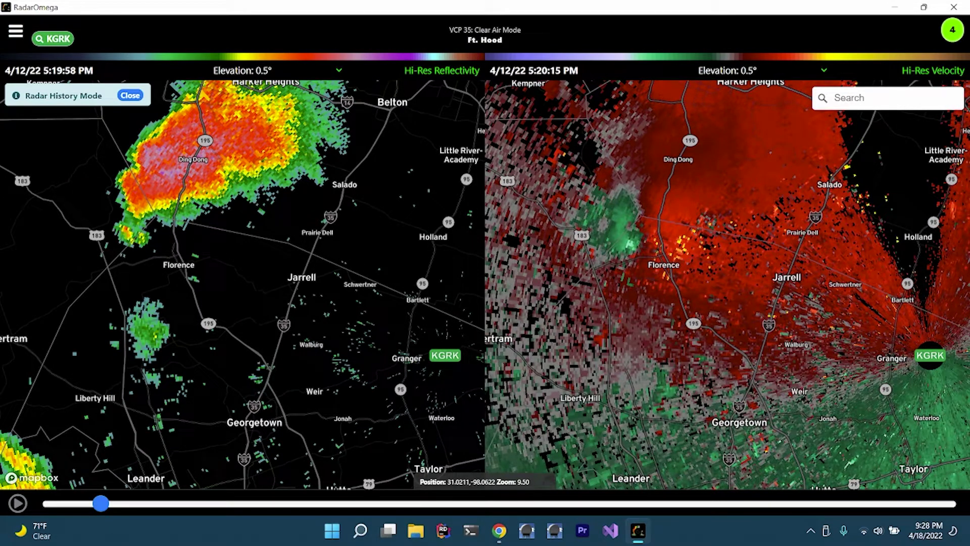
mouse_move(146, 194)
left_mouse_down()
mouse_move(114, 225)
mouse_move(122, 251)
mouse_move(152, 248)
mouse_move(167, 222)
mouse_move(144, 200)
mouse_move(127, 218)
left_mouse_up()
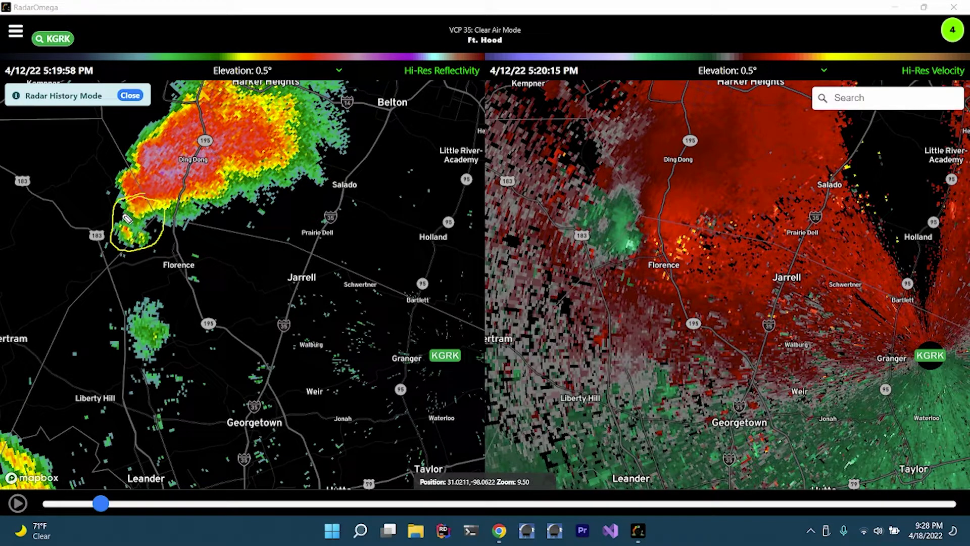
mouse_move(642, 221)
left_mouse_down()
mouse_move(613, 244)
mouse_move(627, 257)
mouse_move(655, 245)
mouse_move(649, 222)
mouse_move(638, 253)
mouse_move(631, 242)
left_mouse_up()
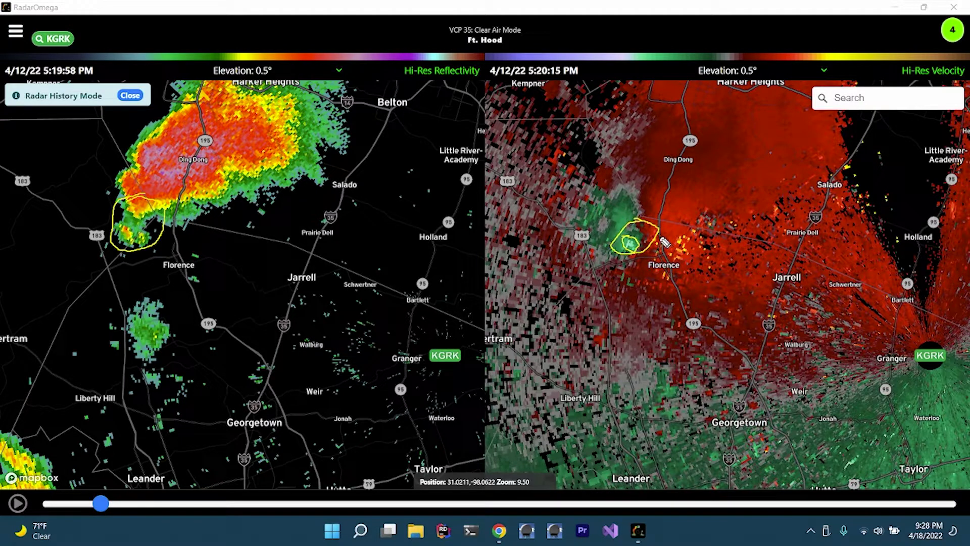
mouse_move(658, 229)
left_mouse_down()
mouse_move(649, 225)
mouse_move(656, 234)
left_mouse_up()
mouse_move(946, 358)
left_mouse_down()
mouse_move(887, 365)
mouse_move(950, 378)
mouse_move(954, 346)
mouse_move(882, 350)
mouse_move(647, 252)
left_mouse_up()
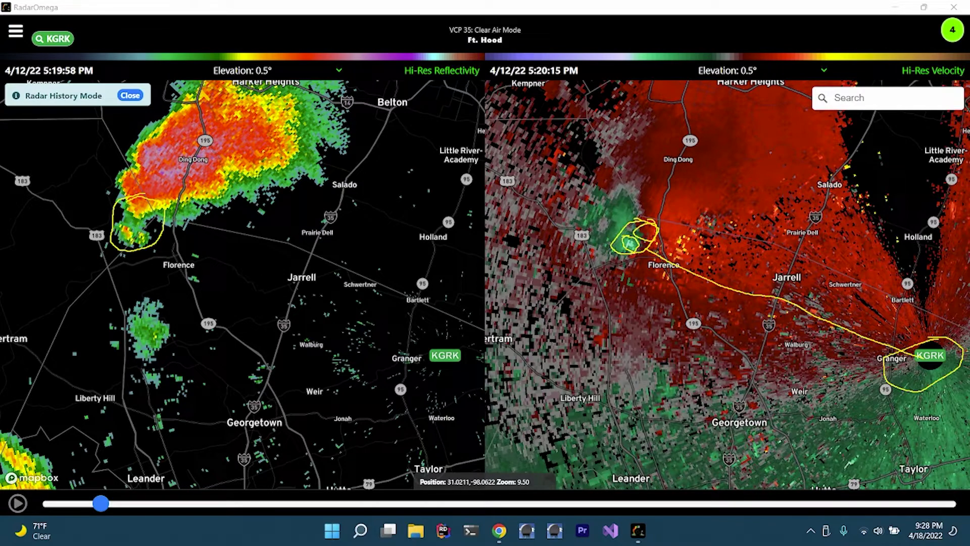
key("e")
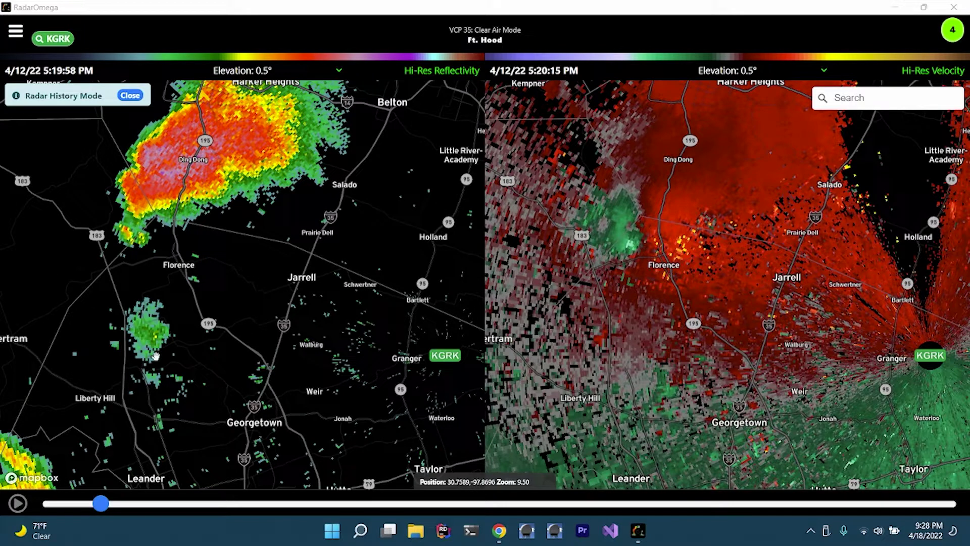
On the 5:32:42 PM scan, trace the hook northeast of Florence on reflectivity and circle the matching rotation on velocity.
left_click_drag(104, 509, 107, 507)
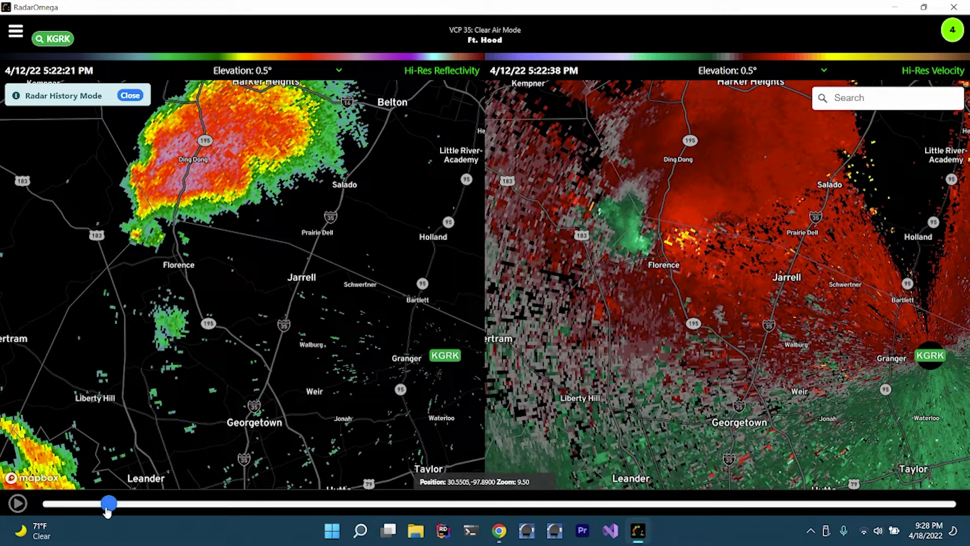
left_click_drag(111, 507, 140, 508)
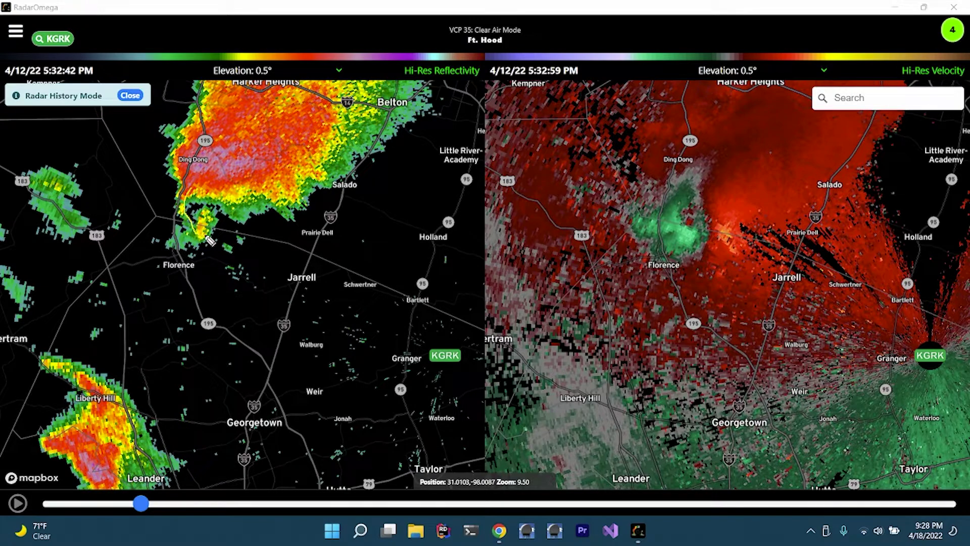
mouse_move(199, 232)
left_mouse_down()
mouse_move(190, 187)
mouse_move(193, 221)
mouse_move(206, 240)
left_mouse_up()
mouse_move(710, 225)
left_mouse_down()
mouse_move(653, 205)
mouse_move(667, 241)
mouse_move(709, 247)
mouse_move(697, 205)
mouse_move(656, 205)
left_mouse_up()
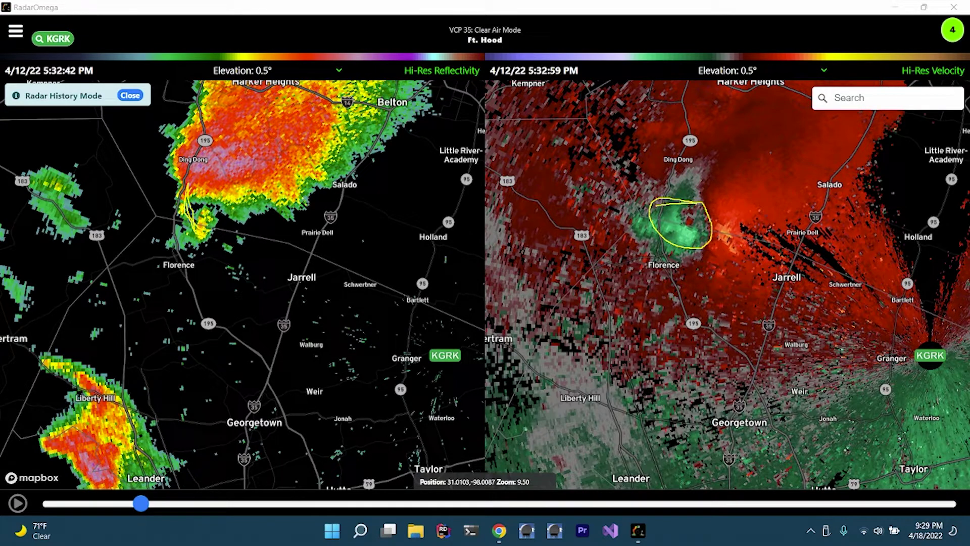
Go back to the 5:29:03 PM scan, outline the hook north of Florence on the reflectivity map, and clear all markings.
left_click(141, 504)
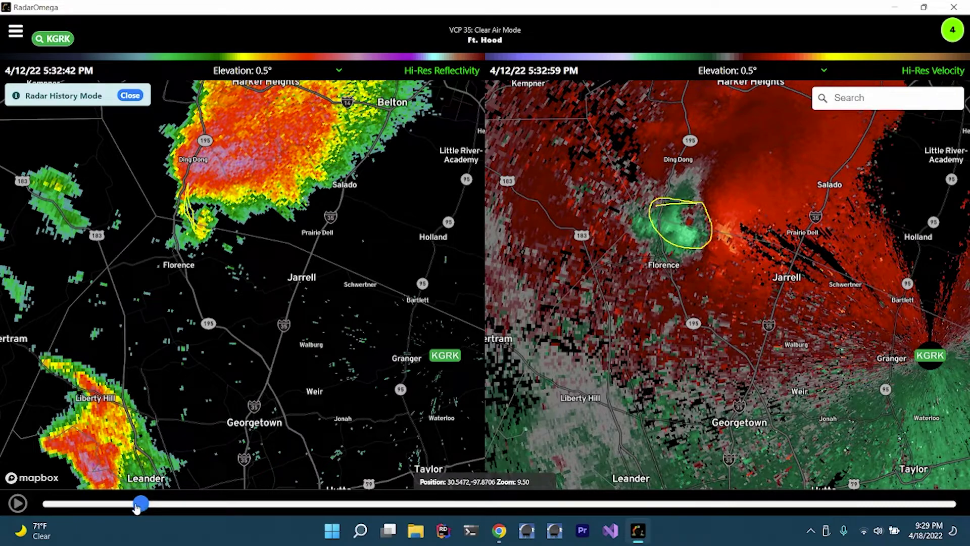
left_click_drag(135, 504, 127, 505)
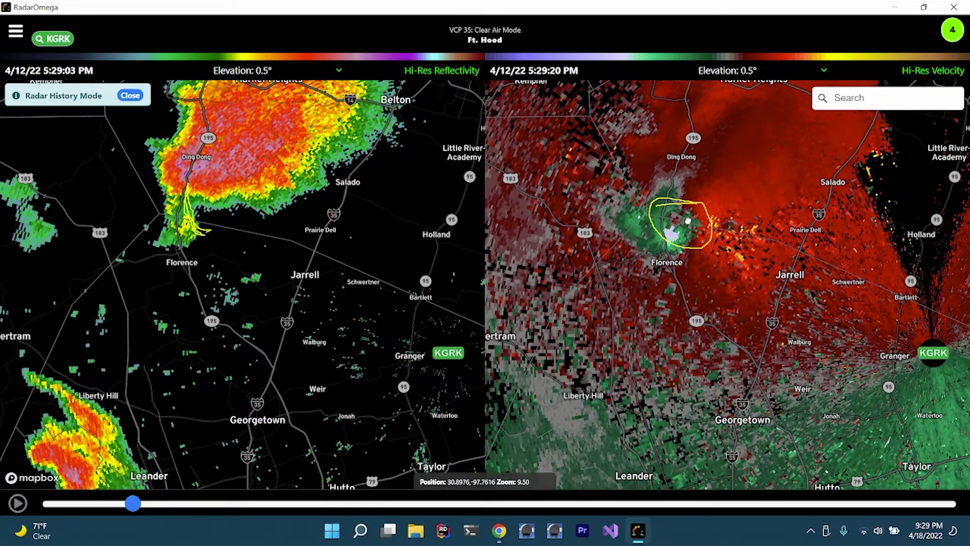
left_click(680, 223)
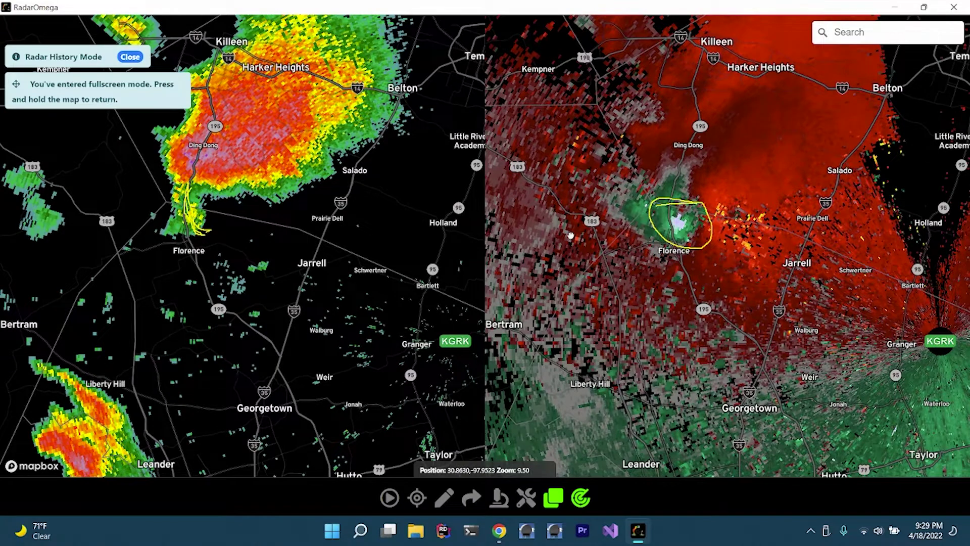
left_click(571, 236)
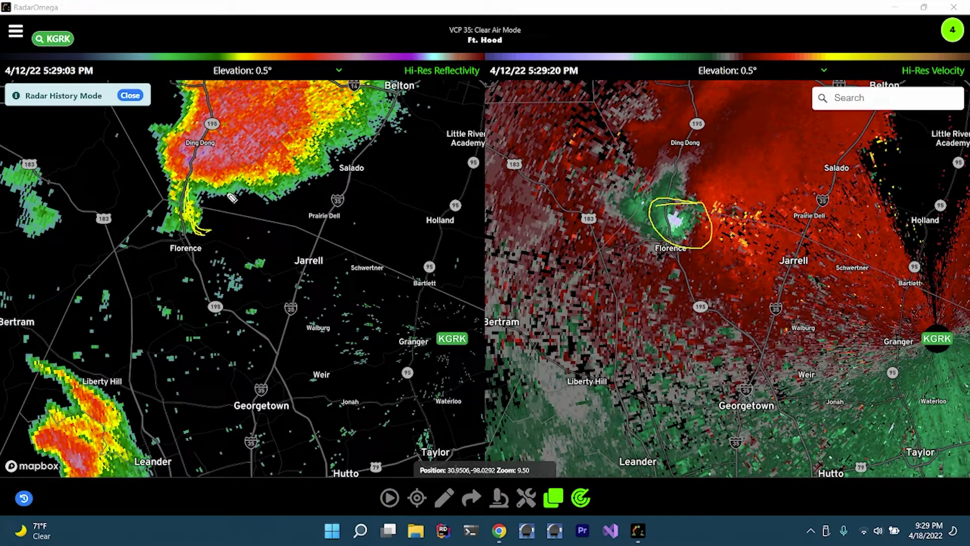
mouse_move(207, 167)
left_mouse_down()
mouse_move(170, 191)
mouse_move(180, 227)
mouse_move(205, 210)
left_mouse_up()
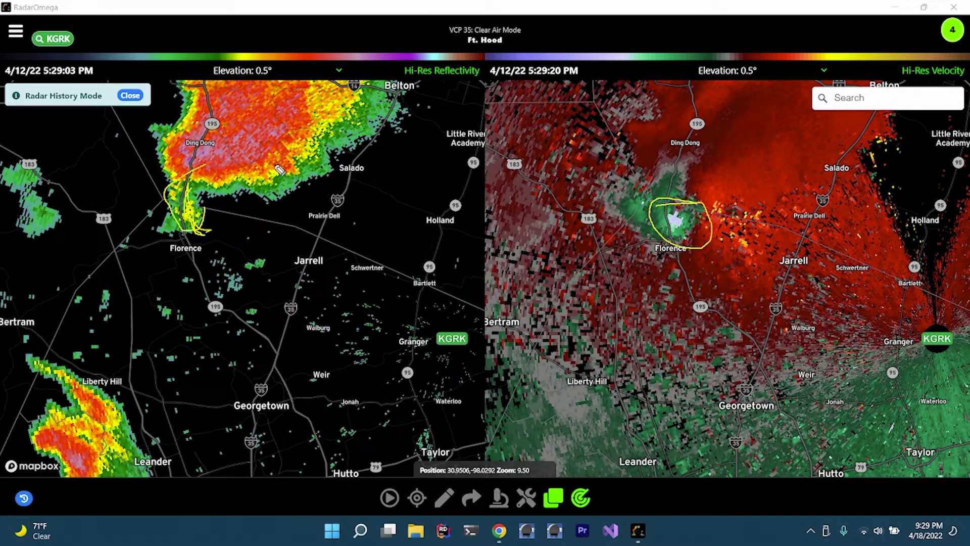
key("Escape")
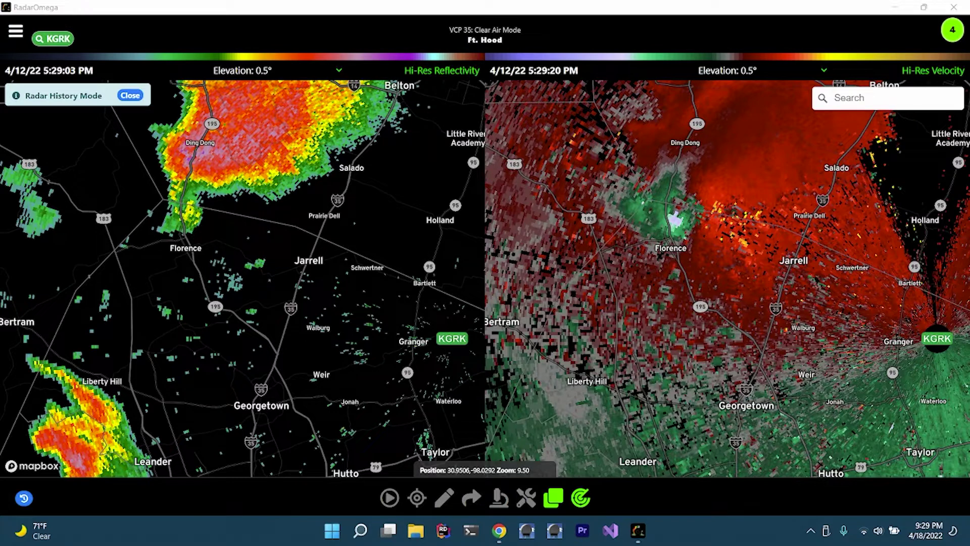
Reopen the history timeline and review the scans up to 5:39:25 PM, stopping back at 5:37:53 PM.
left_click(390, 497)
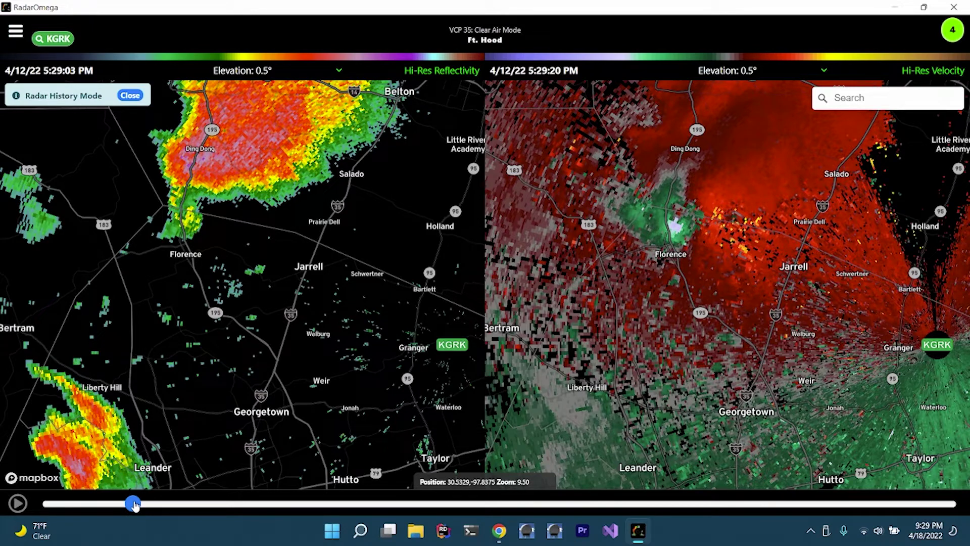
left_click_drag(135, 505, 147, 507)
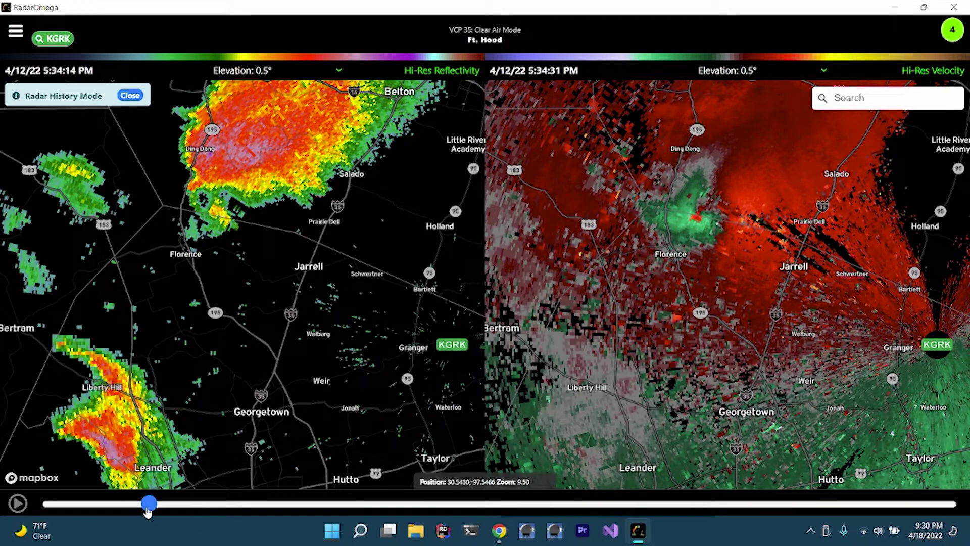
left_click_drag(150, 506, 170, 508)
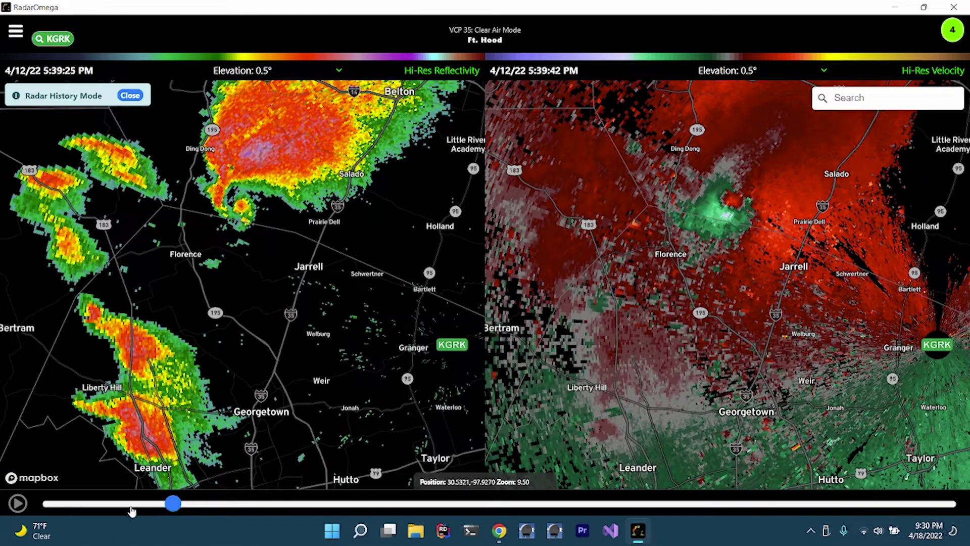
left_click_drag(170, 507, 165, 505)
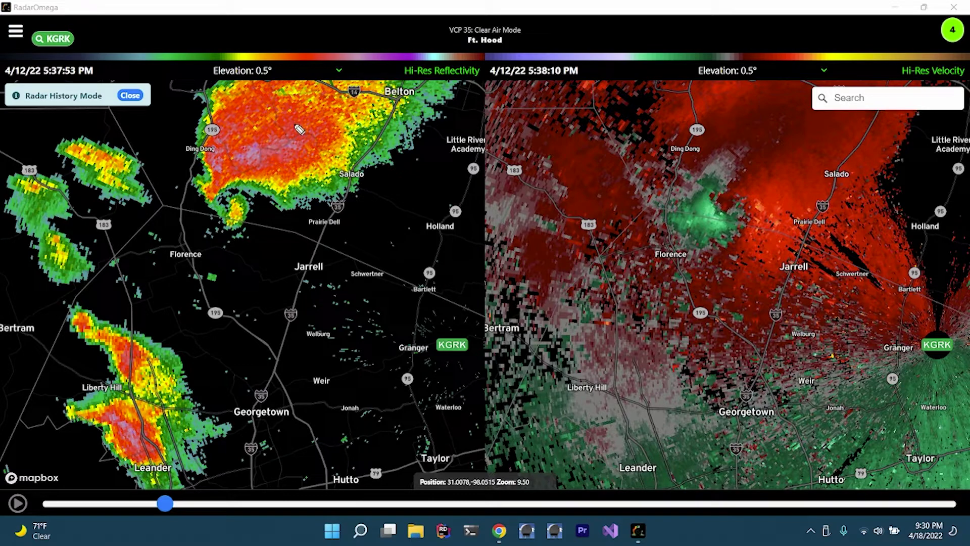
Circle the storm core and its detached hook on reflectivity and the rotation on velocity in yellow, and clear the markings.
mouse_move(308, 83)
left_mouse_down()
mouse_move(262, 85)
mouse_move(212, 114)
mouse_move(198, 148)
mouse_move(212, 223)
mouse_move(243, 226)
mouse_move(250, 213)
mouse_move(236, 195)
mouse_move(205, 195)
mouse_move(270, 200)
mouse_move(332, 163)
mouse_move(342, 104)
mouse_move(318, 88)
mouse_move(263, 91)
left_mouse_up()
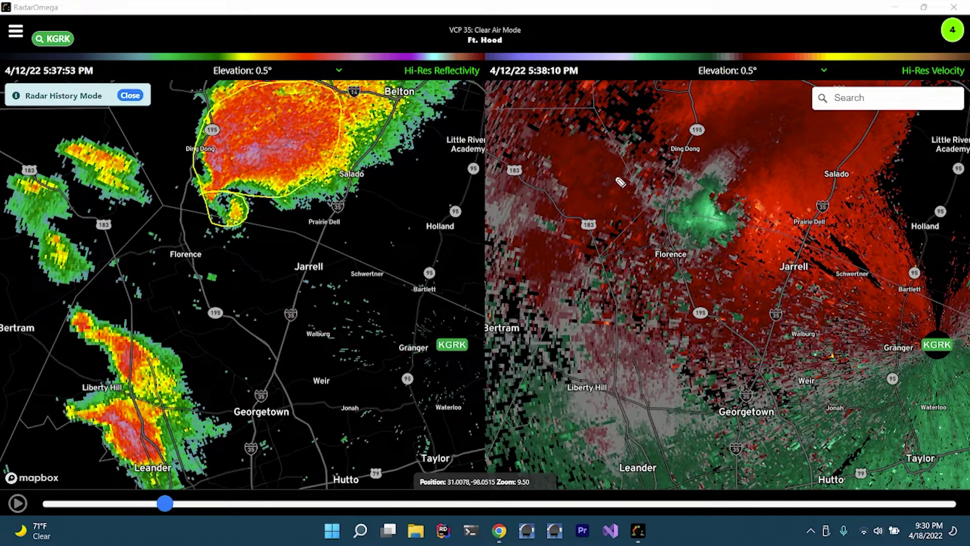
mouse_move(737, 188)
left_mouse_down()
mouse_move(706, 182)
mouse_move(693, 210)
mouse_move(715, 240)
mouse_move(755, 221)
mouse_move(721, 180)
mouse_move(701, 181)
left_mouse_up()
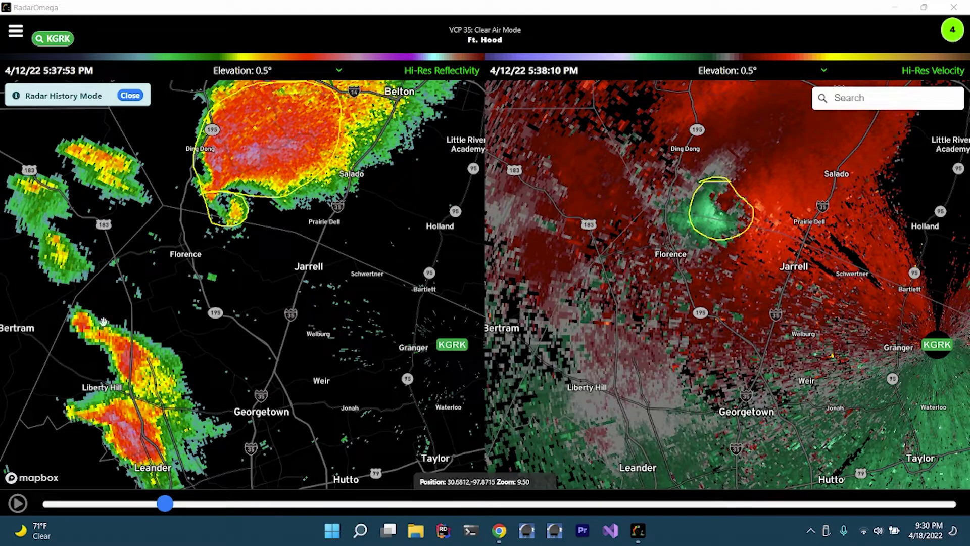
key("Escape")
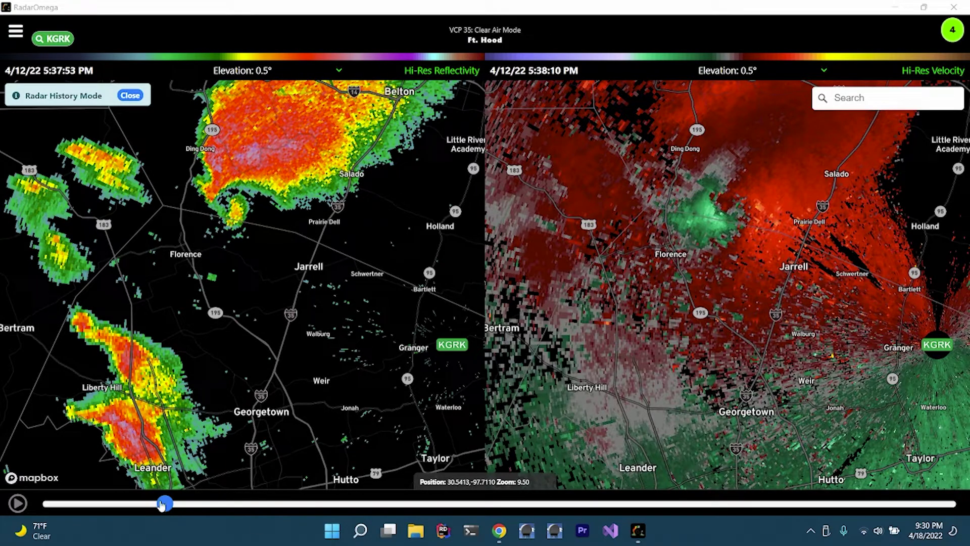
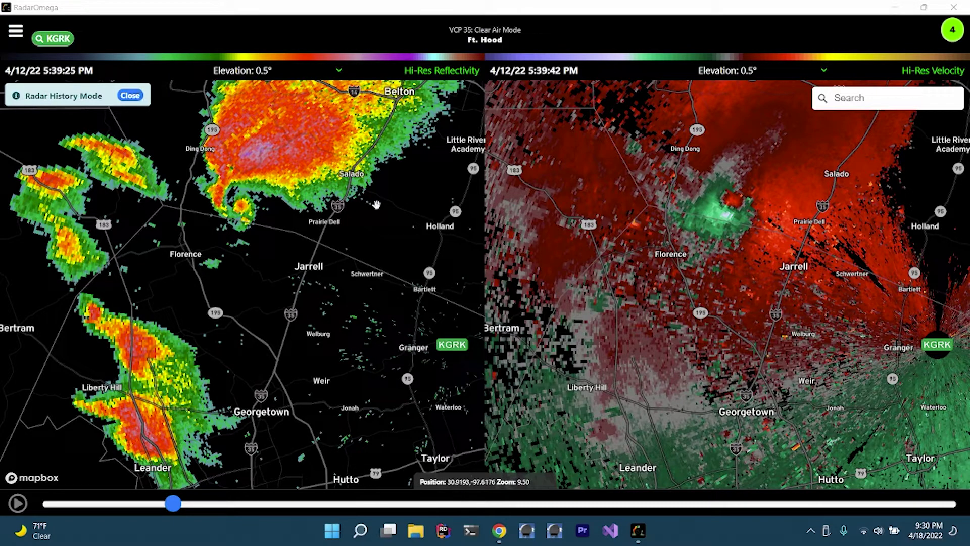
Examine the hook and rotation near Cedar Valley up close on the 5:39:25 PM scan.
scroll(735, 249, "up", 5)
scroll(734, 250, "up", 3)
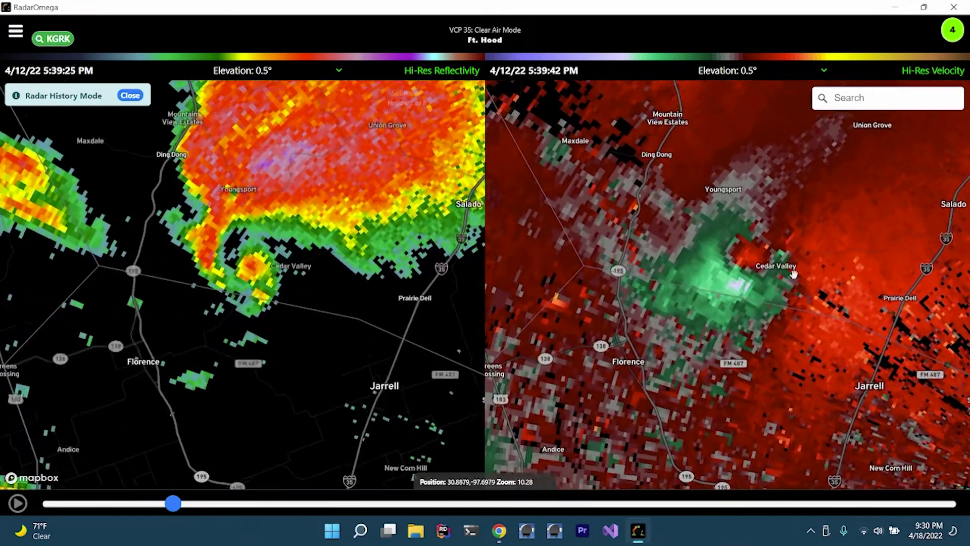
Circle the detached hook core beside Cedar Valley on reflectivity and the rotation couplet on velocity in yellow on the 5:39:25 PM scan.
left_click_drag(794, 274, 772, 320)
scroll(809, 297, "up", 1)
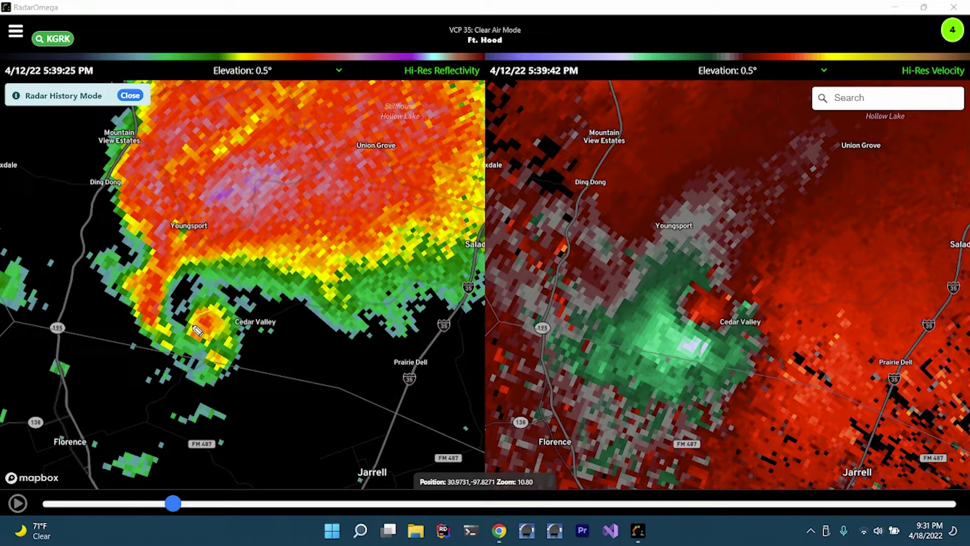
mouse_move(230, 332)
left_mouse_down()
mouse_move(221, 308)
mouse_move(205, 316)
mouse_move(207, 334)
left_mouse_up()
mouse_move(710, 299)
left_mouse_down()
mouse_move(668, 291)
mouse_move(648, 343)
mouse_move(674, 370)
mouse_move(719, 336)
mouse_move(720, 301)
mouse_move(690, 295)
left_mouse_up()
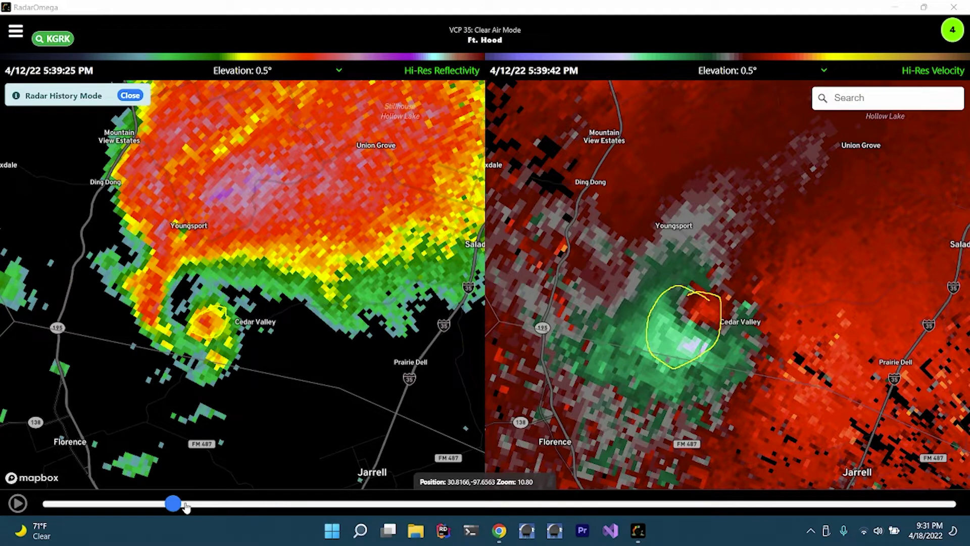
Advance to the 5:43:03 PM scan and replace the old circles with outlines of the Cedar Valley hook on reflectivity and the couplet on velocity.
left_click_drag(174, 506, 189, 506)
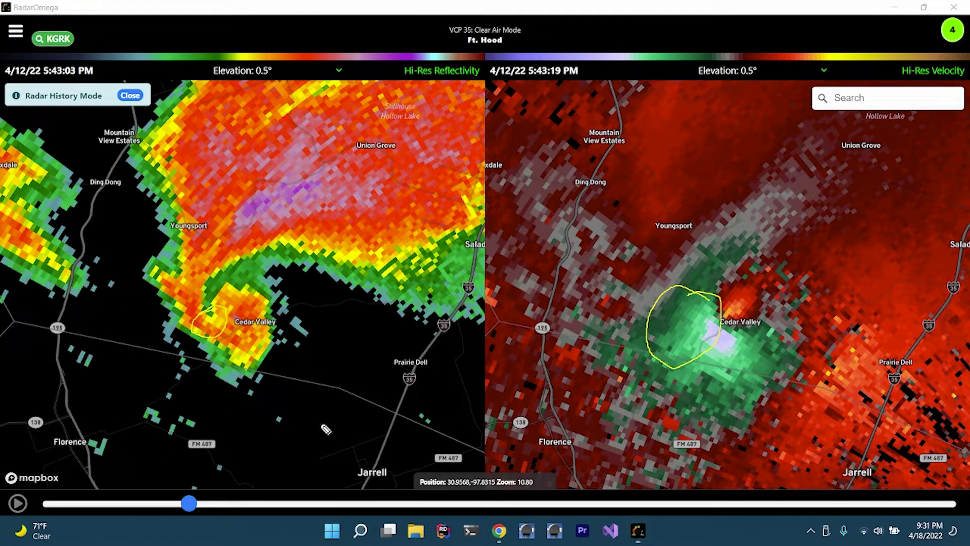
key("Escape")
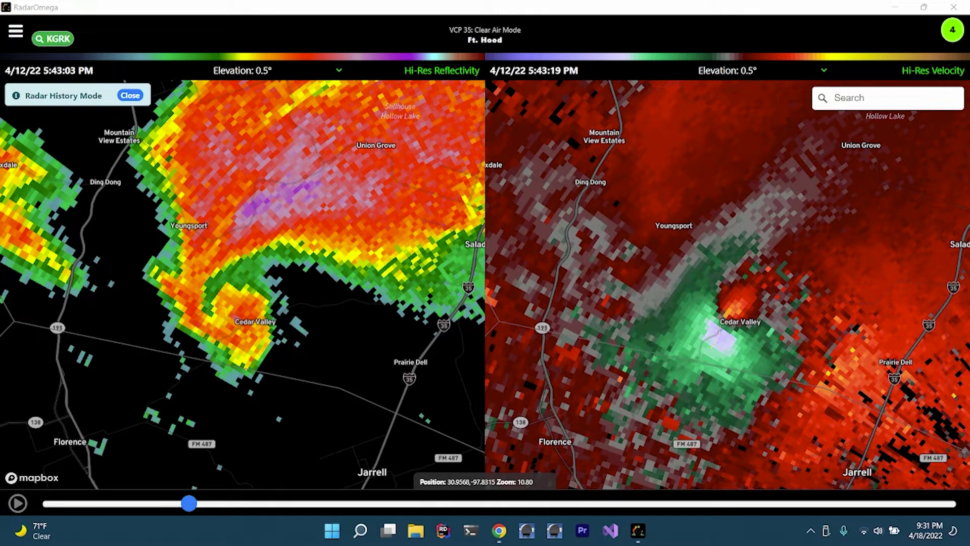
mouse_move(246, 282)
left_mouse_down()
mouse_move(210, 294)
mouse_move(206, 340)
mouse_move(235, 367)
mouse_move(284, 351)
left_mouse_up()
mouse_move(222, 145)
left_mouse_down()
mouse_move(170, 199)
mouse_move(187, 298)
mouse_move(244, 357)
mouse_move(283, 324)
mouse_move(256, 294)
mouse_move(225, 306)
left_mouse_up()
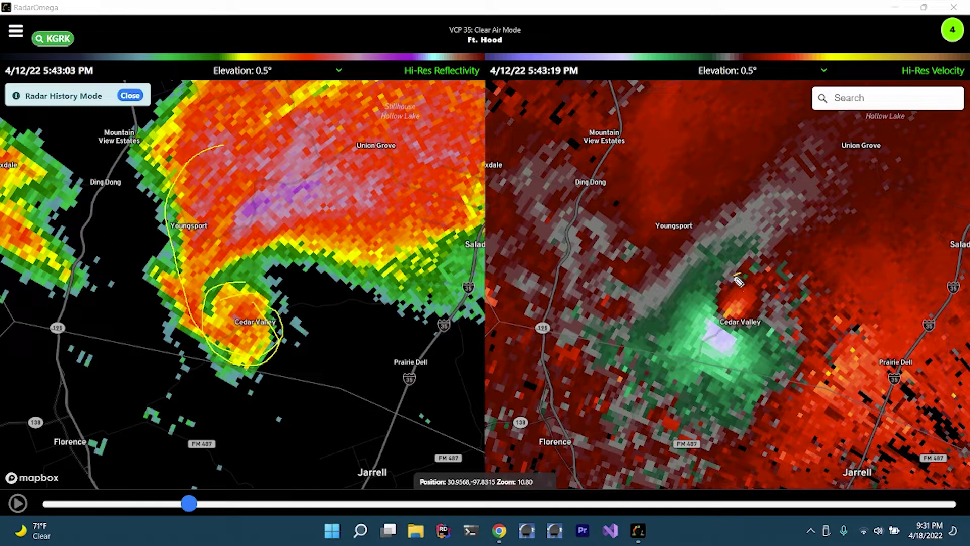
mouse_move(741, 274)
left_mouse_down()
mouse_move(700, 302)
mouse_move(693, 352)
mouse_move(723, 366)
mouse_move(758, 354)
mouse_move(775, 316)
mouse_move(761, 292)
mouse_move(723, 288)
left_mouse_up()
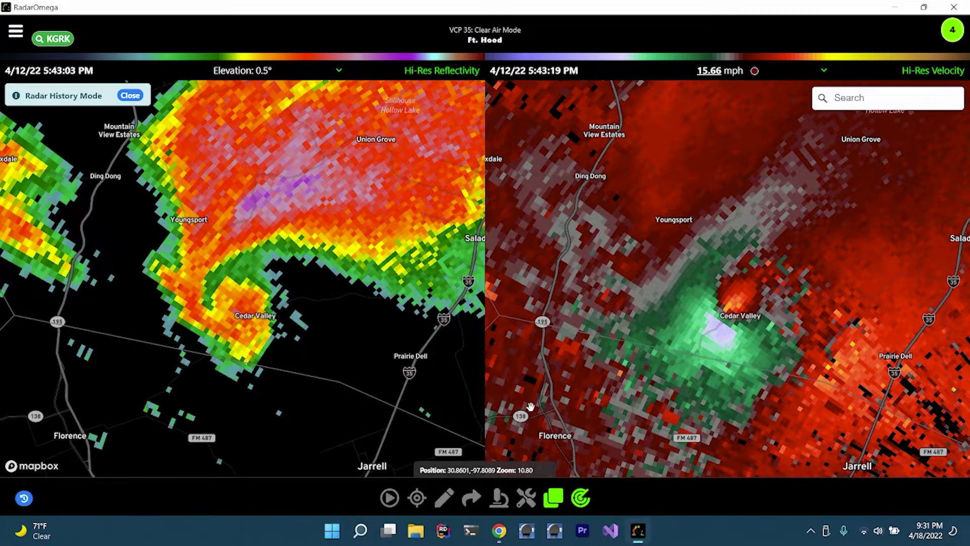
Sample the reflectivity and velocity values at the hook and couplet near Cedar Valley with the data inspector, and turn the inspector off.
left_click(531, 407)
left_click(498, 497)
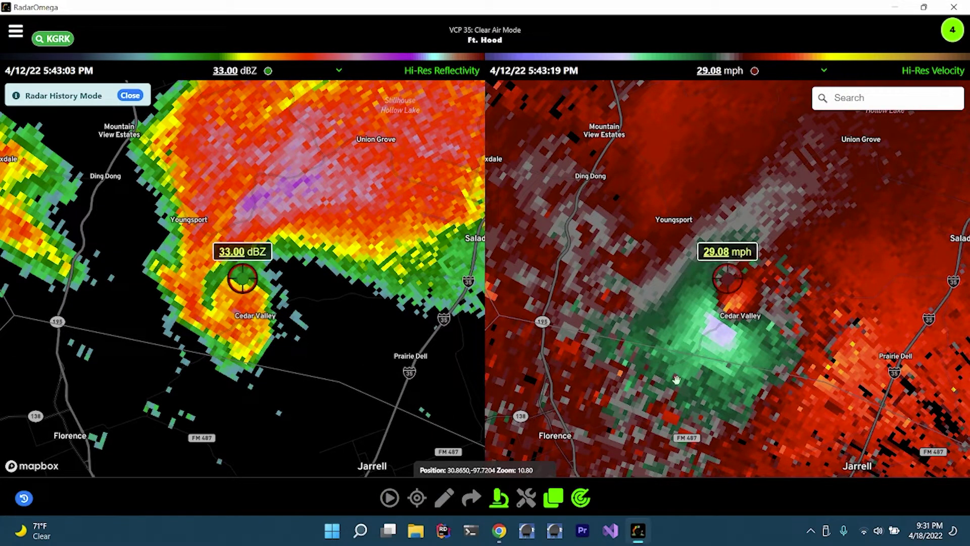
left_click_drag(678, 354, 687, 314)
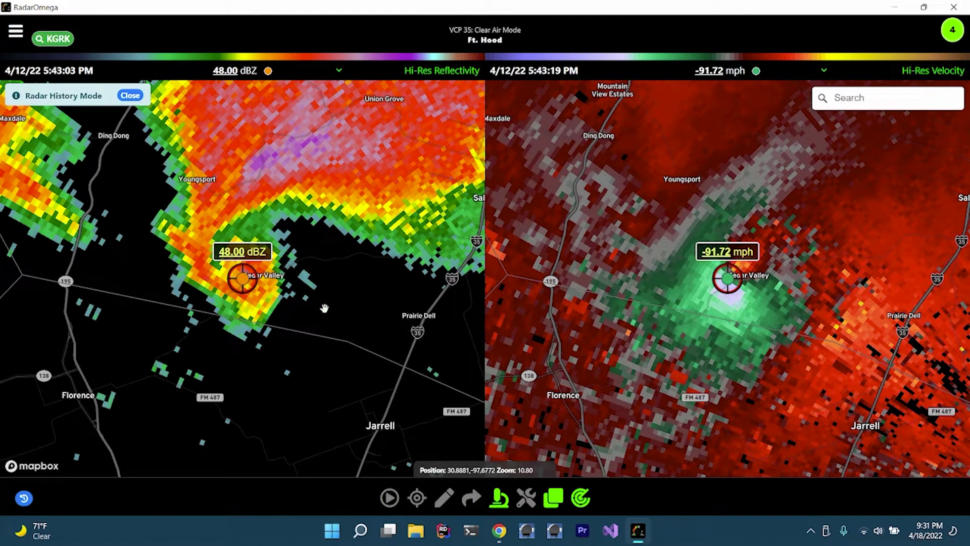
left_click(499, 498)
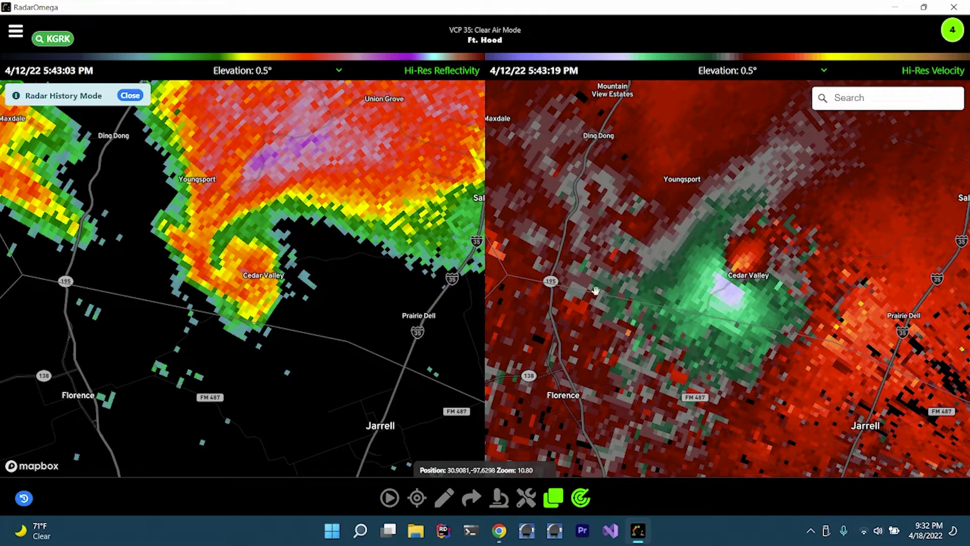
Reopen the history timeline and advance to the 5:44:35 PM scan with Cedar Valley and Salado in view.
left_click_drag(366, 371, 309, 380)
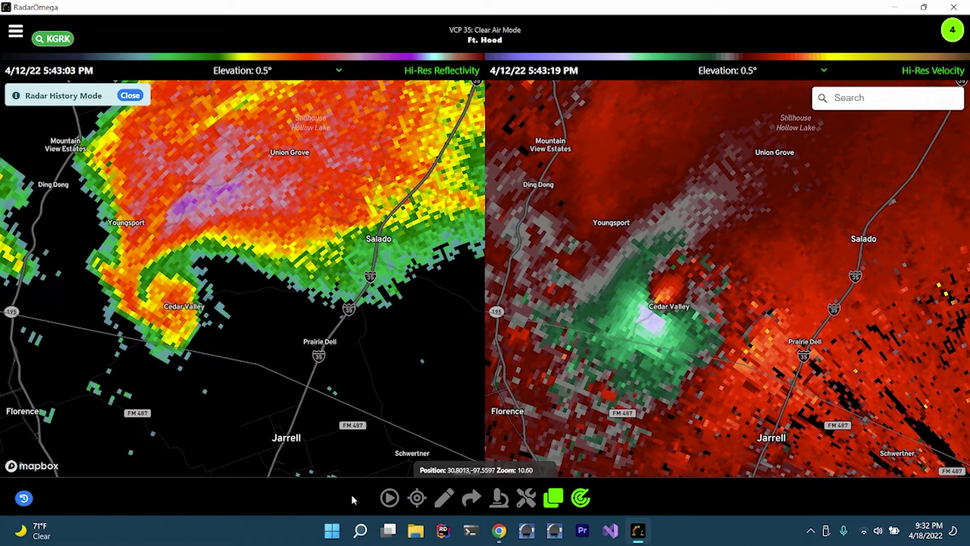
left_click(385, 504)
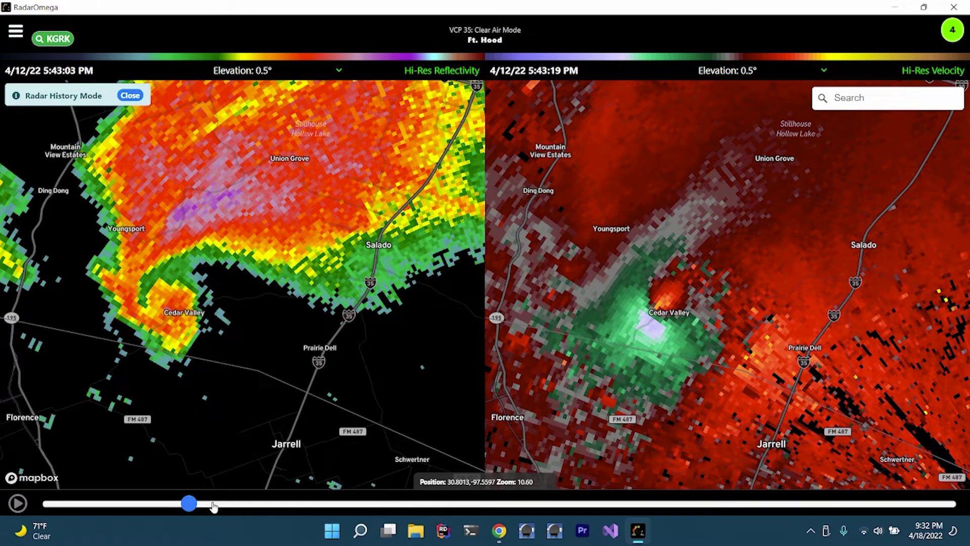
left_click_drag(189, 507, 195, 506)
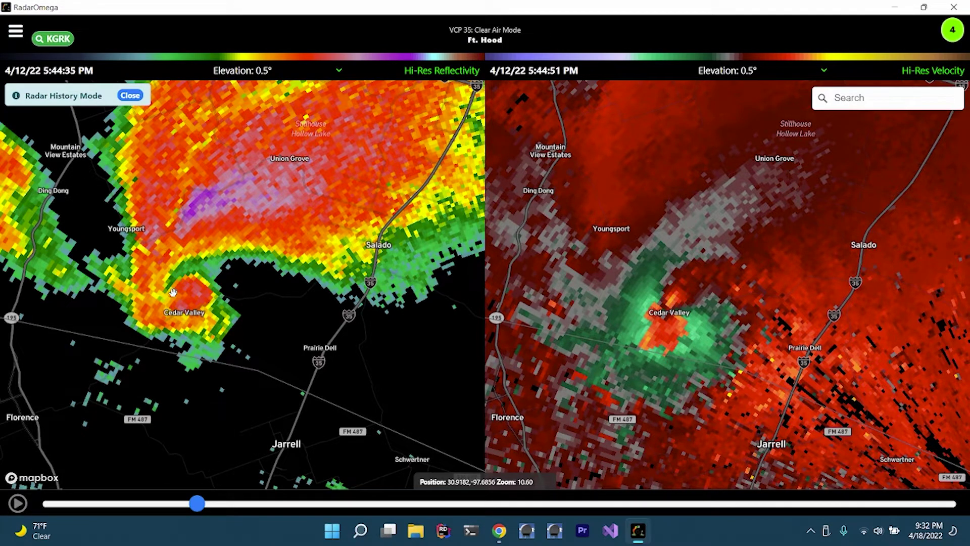
Try Storm Relative Velocity in place of Hi-Res Velocity and scrub through its history to the 6:29:00 PM scan.
left_click(928, 73)
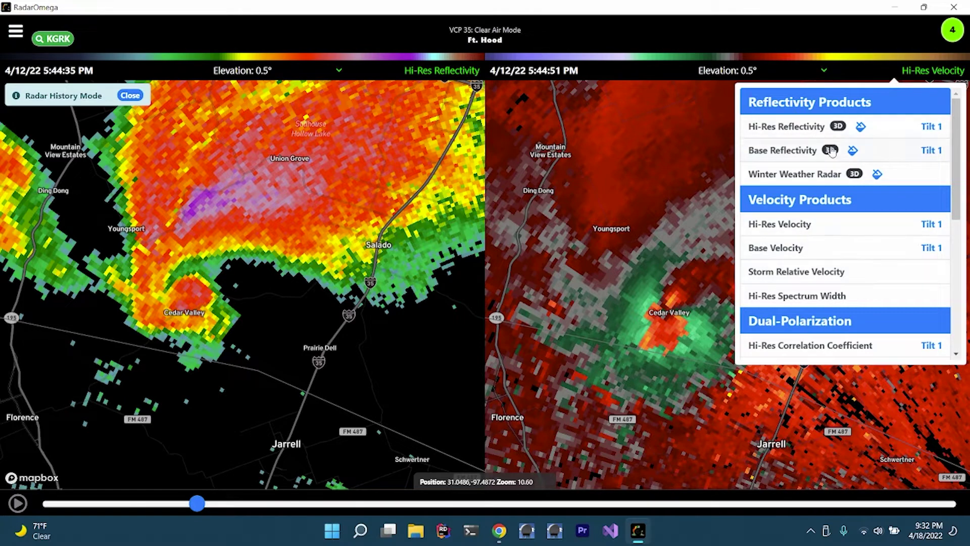
left_click(807, 274)
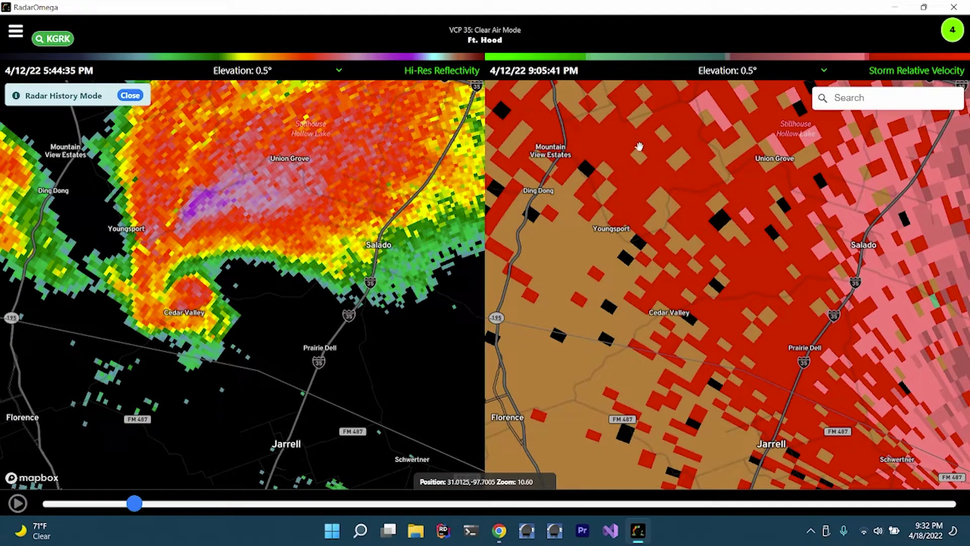
left_click(140, 506)
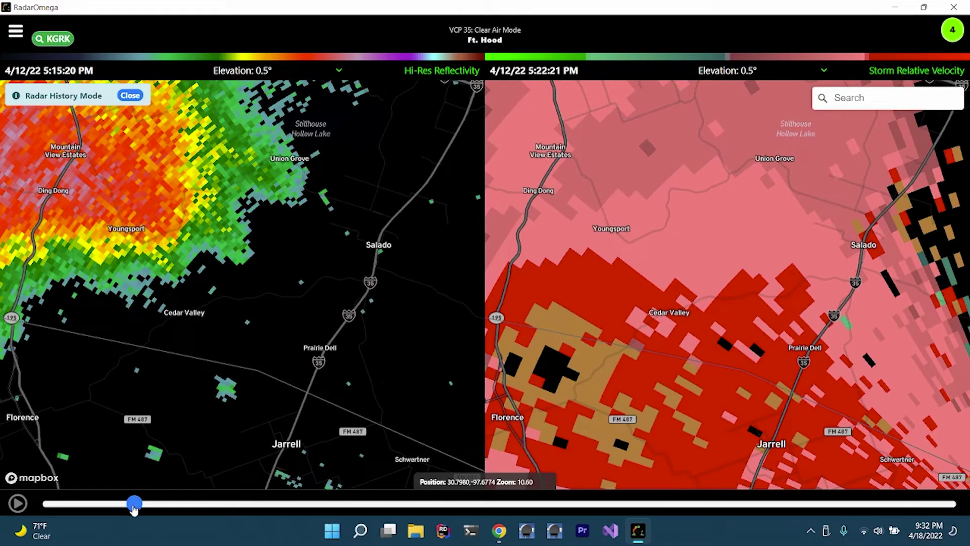
left_click_drag(134, 506, 367, 503)
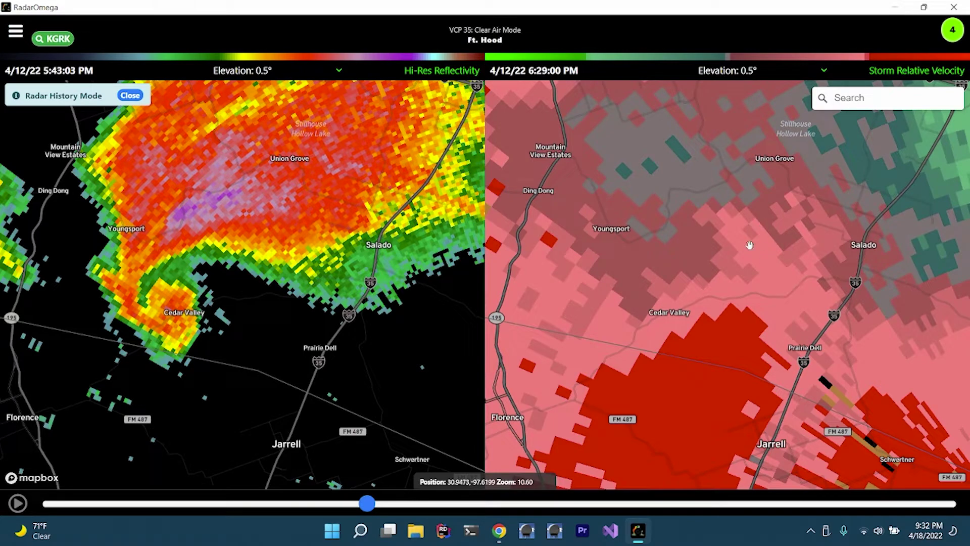
Switch the Storm Relative Velocity map back to Hi-Res Velocity and move the history through 5:43:03 PM to the 5:46:15 PM scan.
left_click(918, 73)
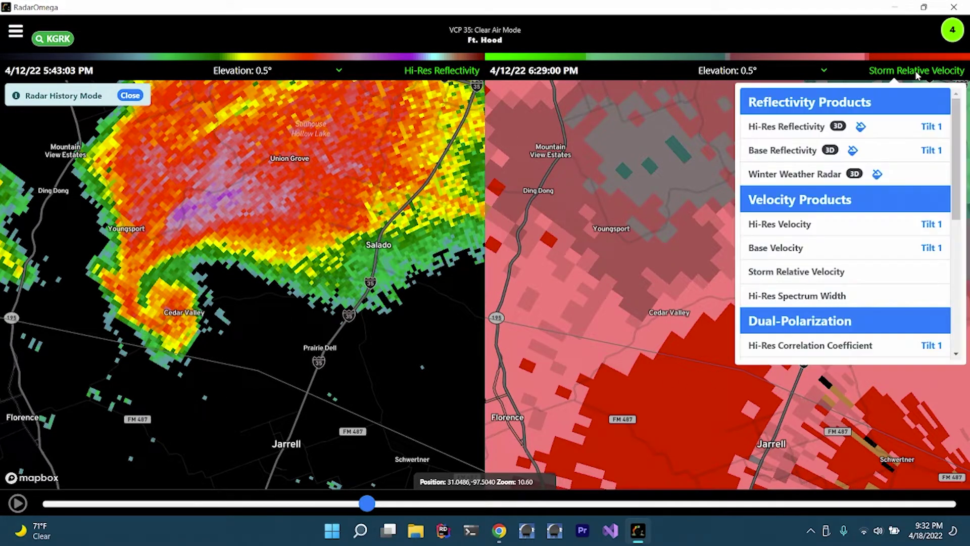
left_click(800, 230)
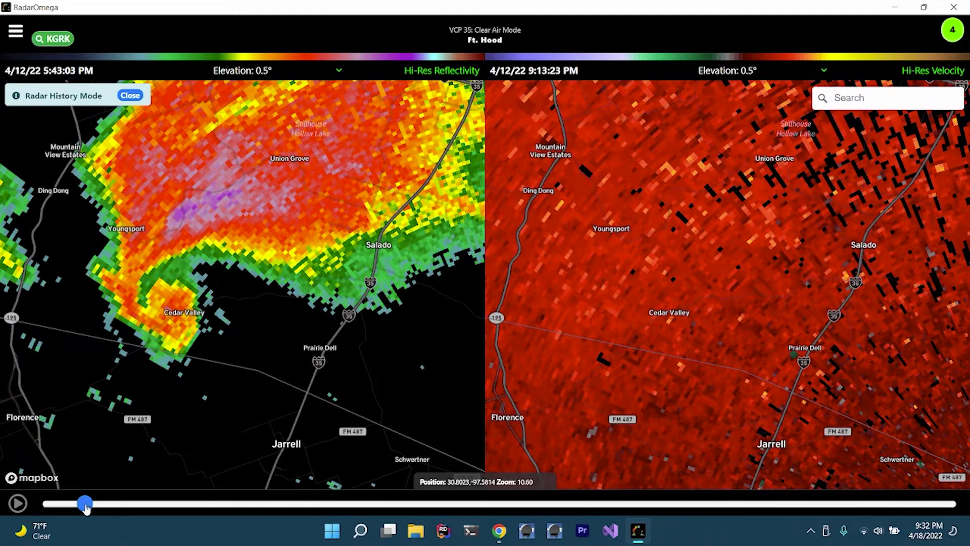
left_click_drag(86, 505, 187, 502)
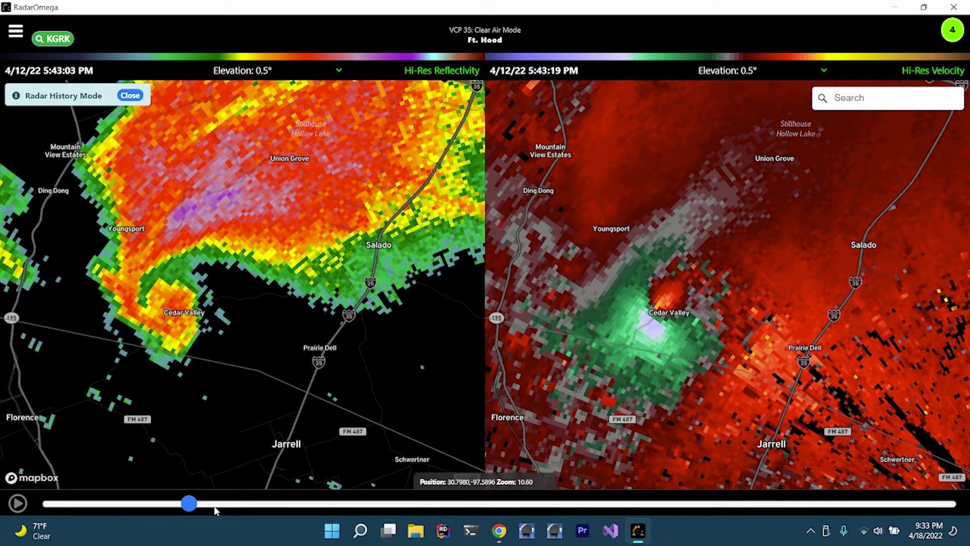
left_click_drag(189, 506, 205, 507)
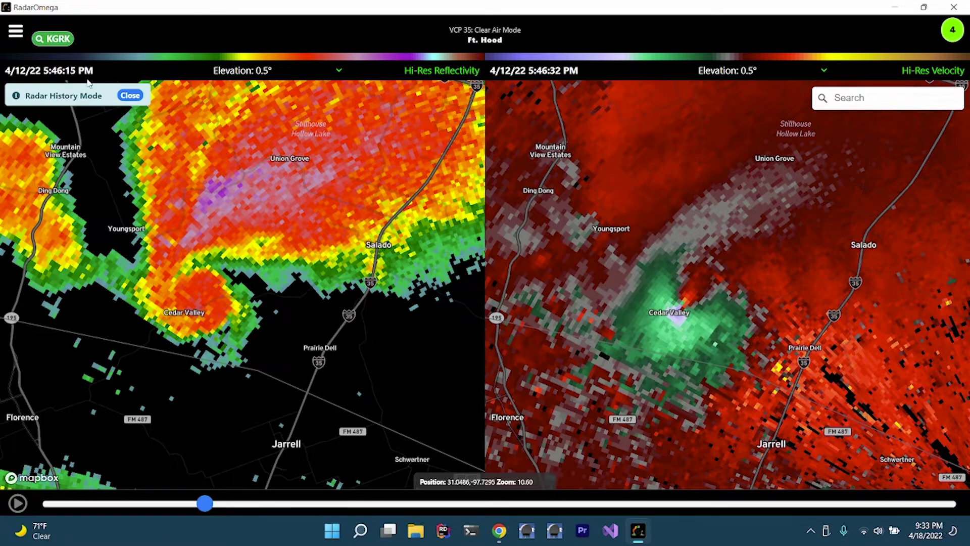
Circle the round core of the hook at Cedar Valley on reflectivity and the rotation on velocity in yellow, and clear the markings.
key("ctrl+2")
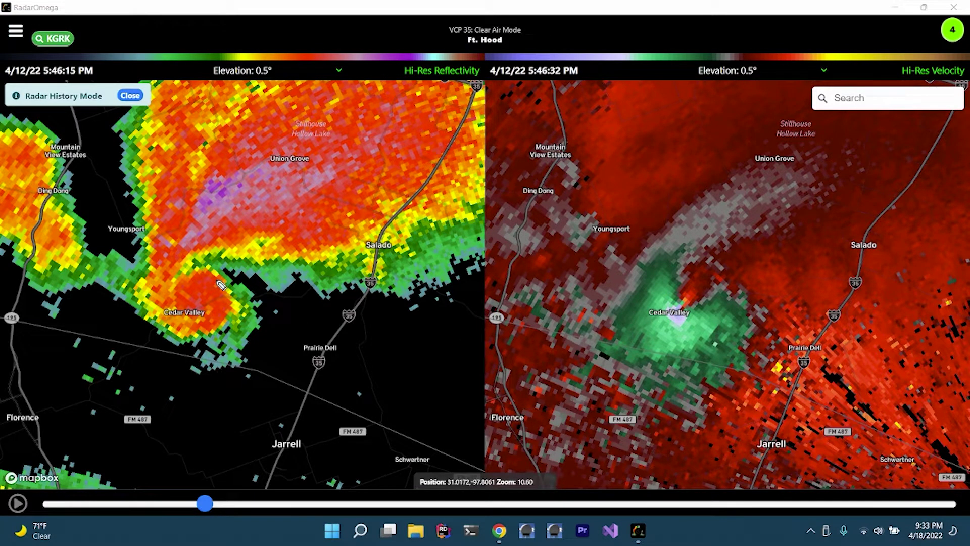
mouse_move(215, 277)
left_mouse_down()
mouse_move(170, 287)
mouse_move(165, 324)
mouse_move(182, 337)
mouse_move(216, 337)
mouse_move(235, 298)
mouse_move(211, 275)
left_mouse_up()
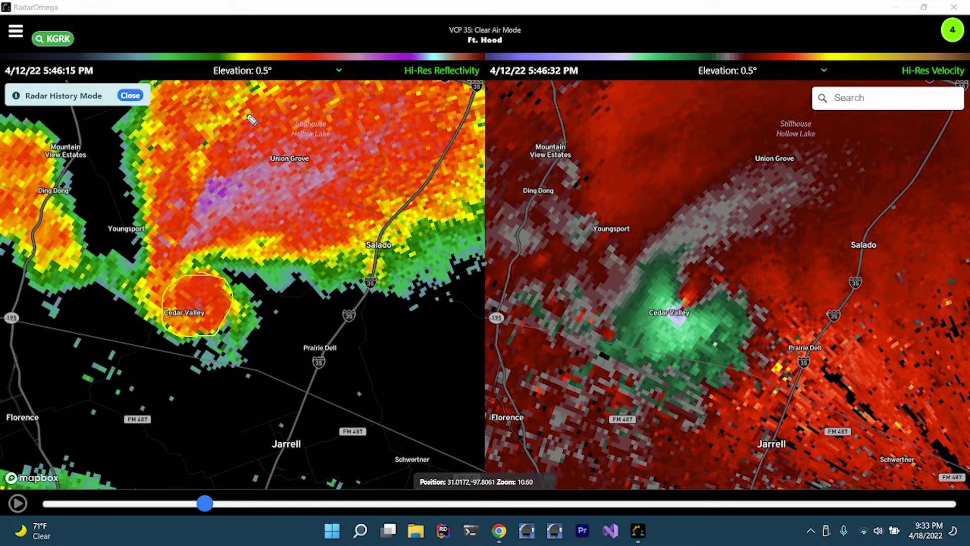
mouse_move(702, 288)
left_mouse_down()
mouse_move(658, 299)
mouse_move(664, 317)
mouse_move(693, 320)
mouse_move(717, 301)
mouse_move(698, 284)
left_mouse_up()
key("Escape")
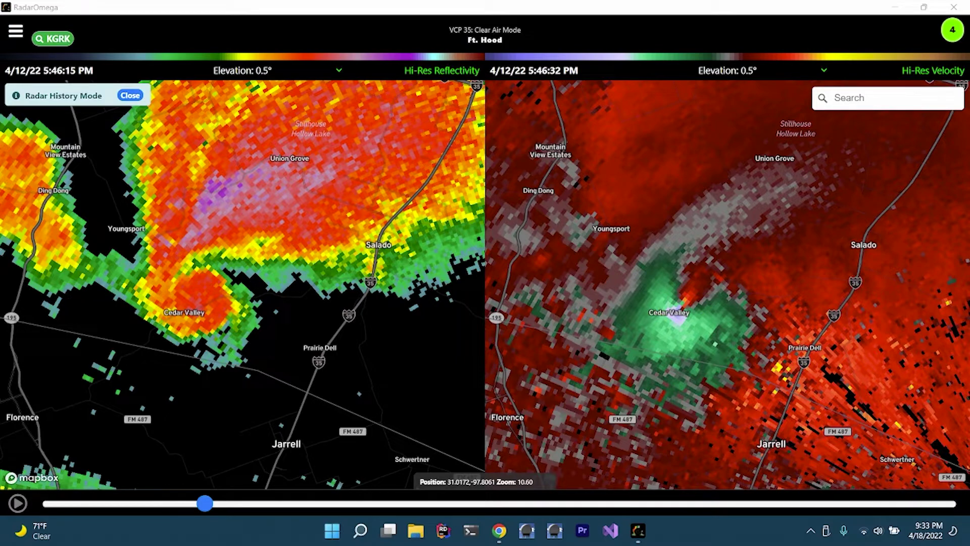
Review the storm's evolution toward Salado through the 6:00:04 PM scan, and step back to the 5:51:25 PM scan.
left_click_drag(210, 508, 240, 478)
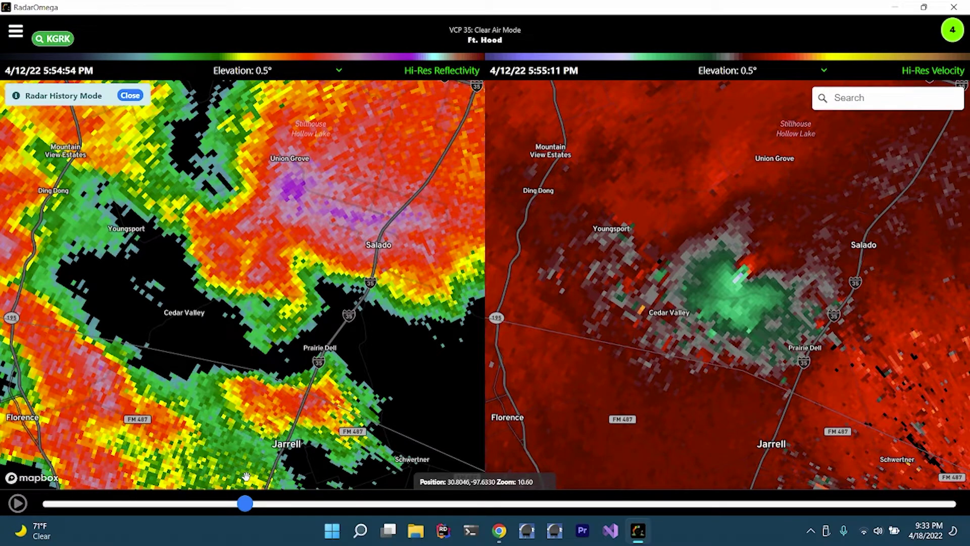
left_click_drag(246, 476, 253, 473)
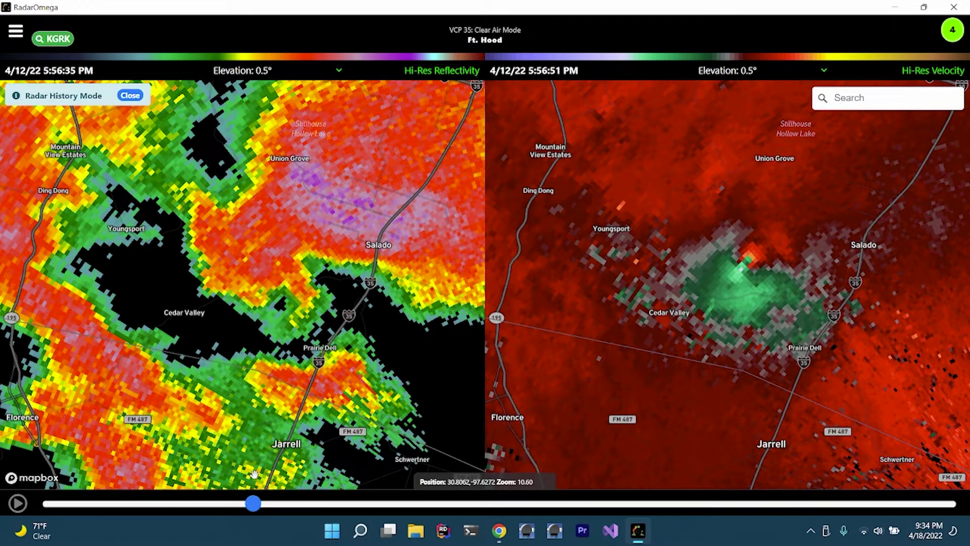
key("Right")
key("Right")
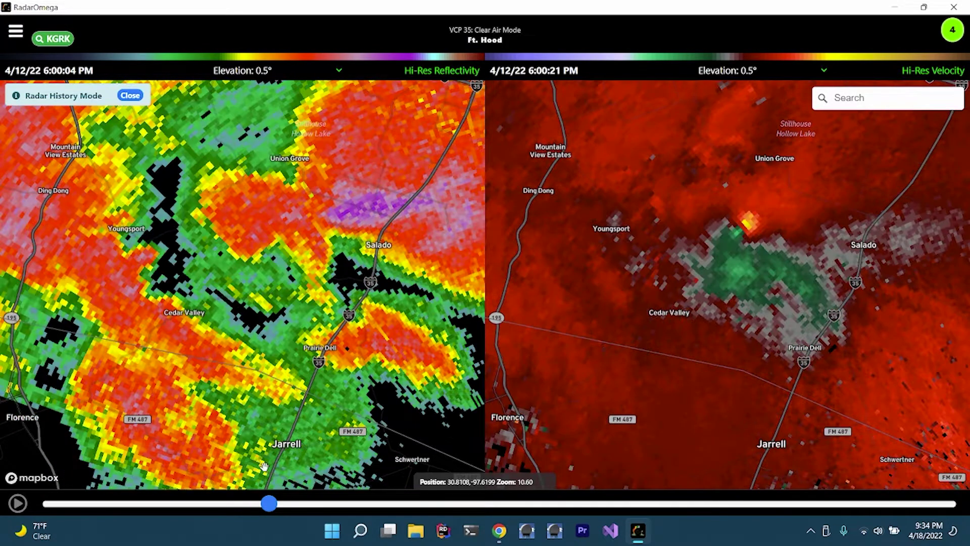
key("Left")
key("Left")
key("Left")
key("Left")
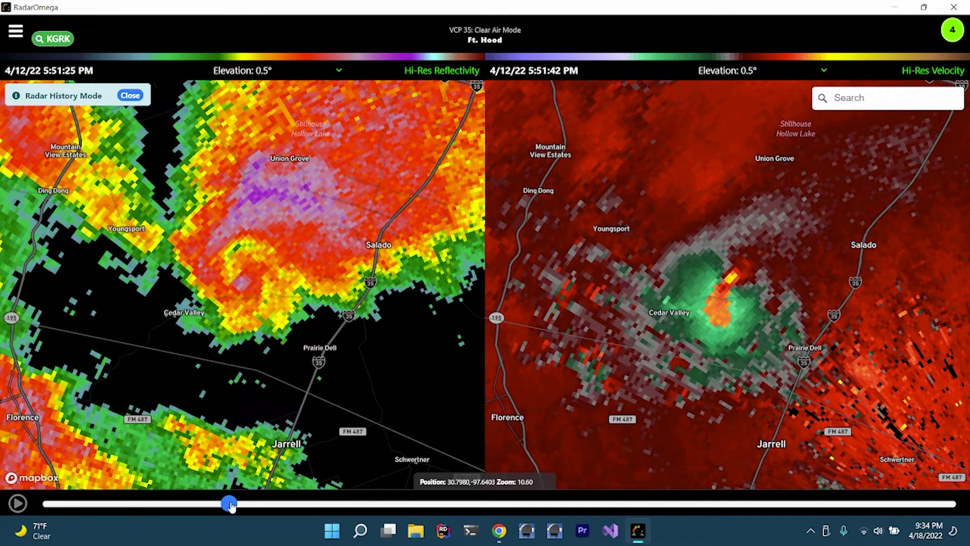
Advance to the 5:58:32 PM scan and circle the storm area west of Salado on reflectivity and the small couplet on velocity.
left_click_drag(230, 505, 264, 494)
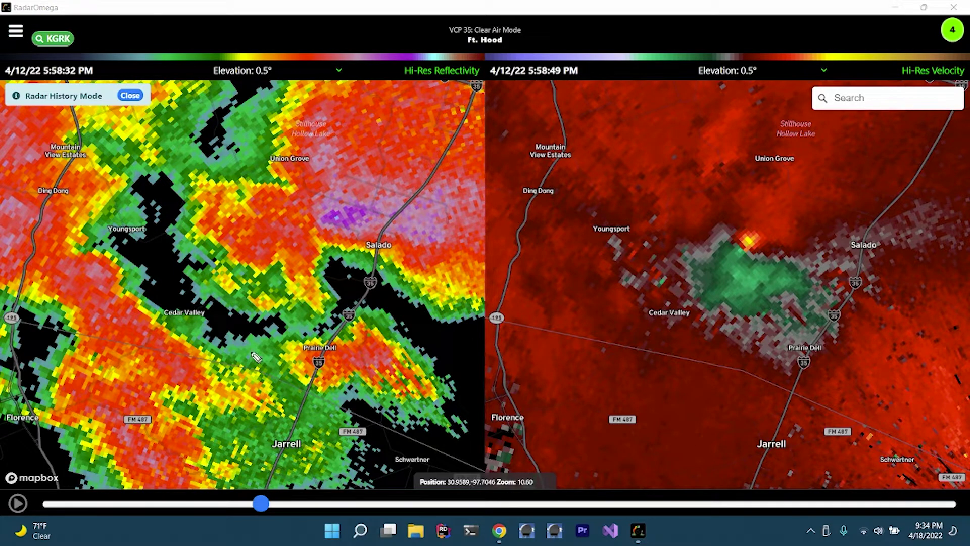
mouse_move(324, 182)
left_mouse_down()
mouse_move(217, 231)
mouse_move(254, 305)
mouse_move(385, 201)
mouse_move(251, 232)
left_mouse_up()
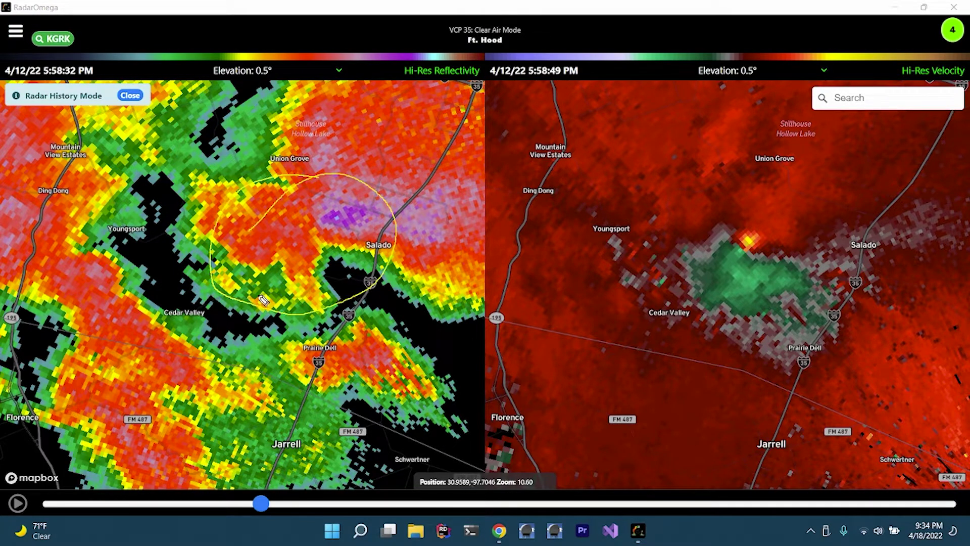
mouse_move(765, 239)
left_mouse_down()
mouse_move(724, 244)
mouse_move(743, 275)
mouse_move(751, 225)
left_mouse_up()
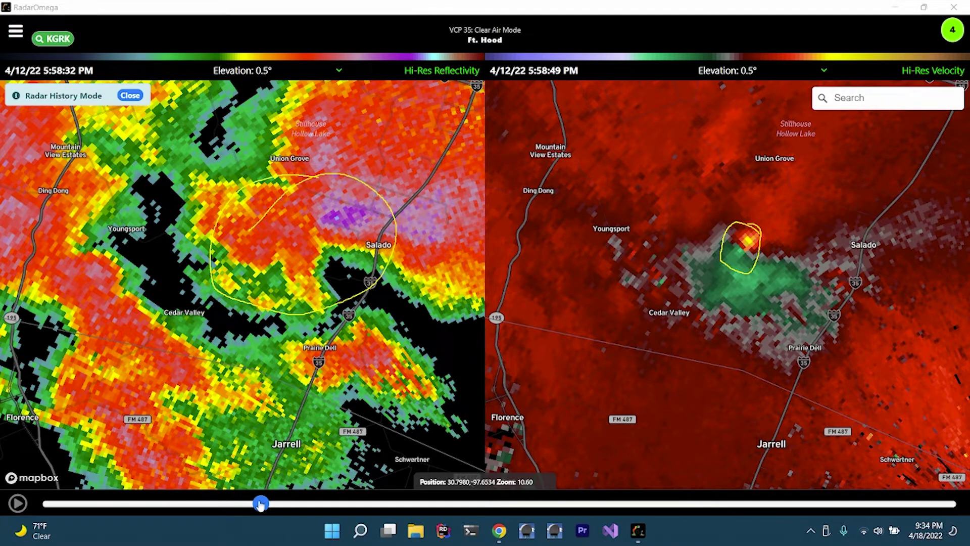
Go back to the 5:53:22 PM scan to compare it with the circled areas, and clear all markings.
left_click_drag(263, 506, 223, 346)
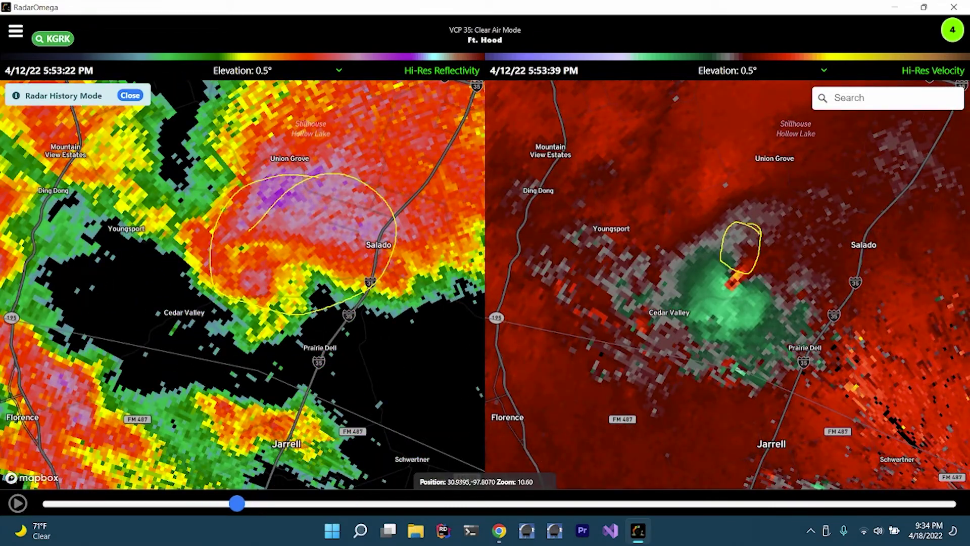
key("Escape")
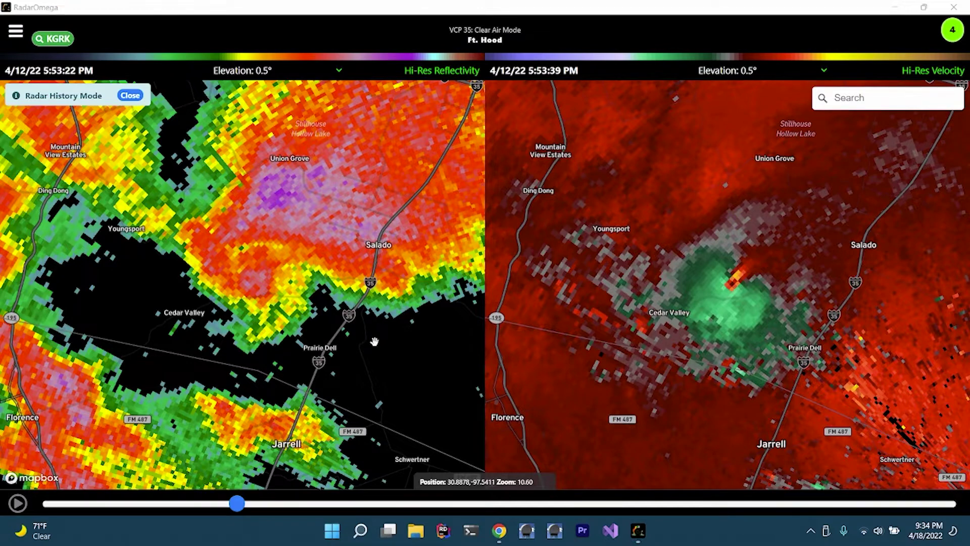
Replace the Hi-Res Velocity product with Hi-Res Correlation Coefficient beside the reflectivity map.
scroll(375, 342, "down", 2)
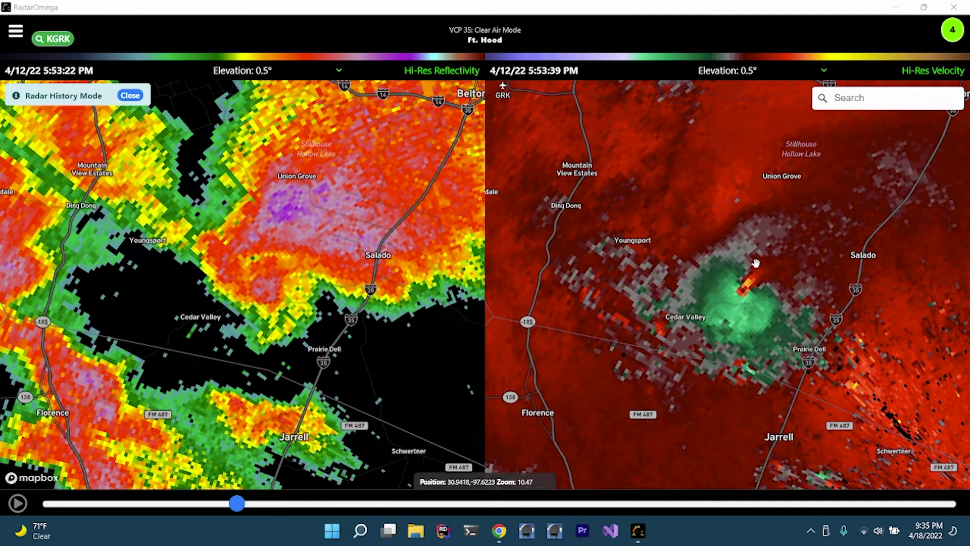
left_click(937, 68)
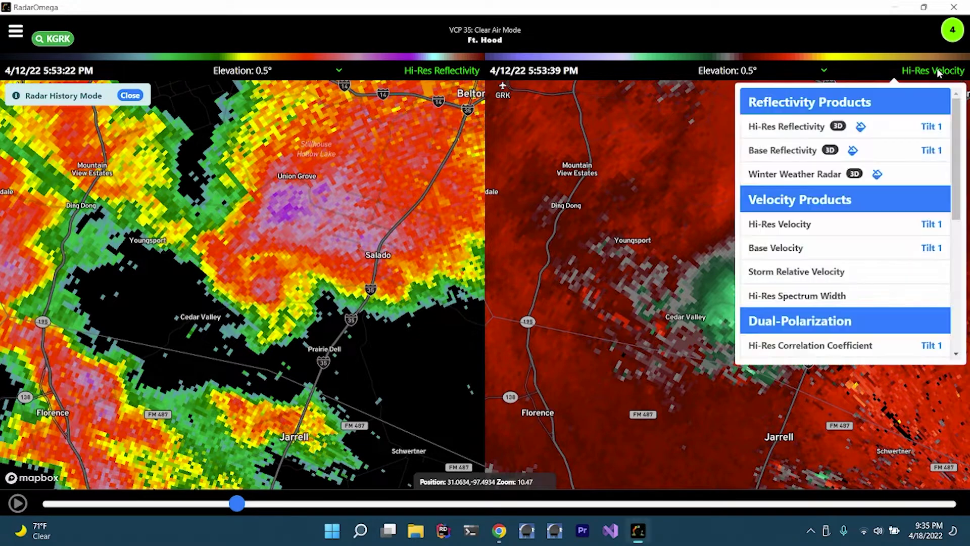
scroll(832, 283, "down", 3)
left_click(832, 284)
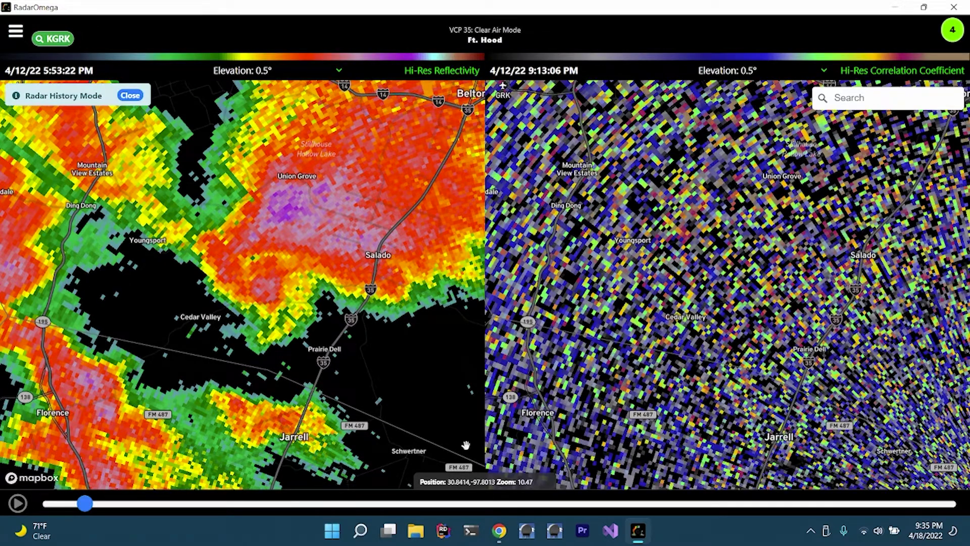
Move the radar history to the 5:46:15 PM scan and circle the low correlation coefficient area around Cedar Valley.
left_click_drag(81, 506, 205, 486)
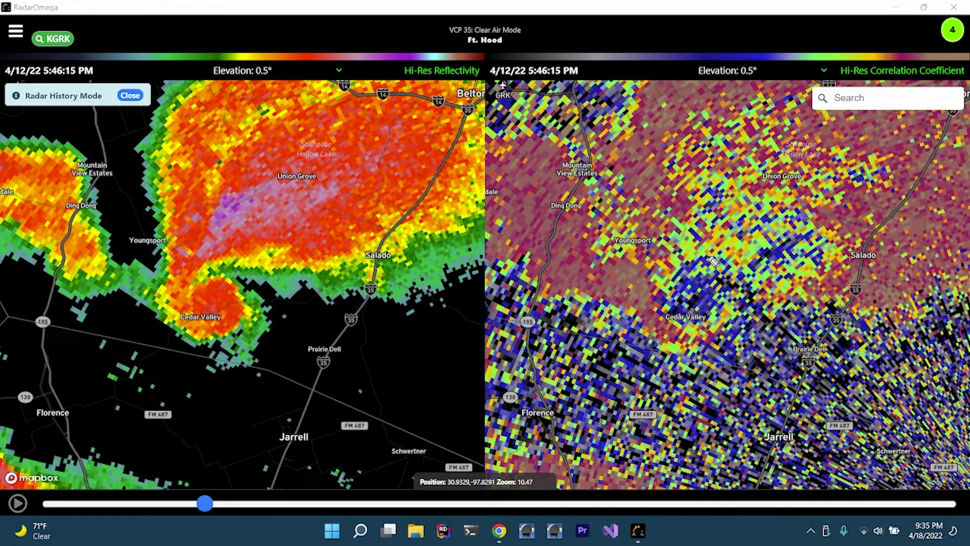
mouse_move(713, 259)
left_mouse_down()
mouse_move(655, 288)
mouse_move(670, 319)
left_mouse_up()
mouse_move(708, 256)
left_mouse_down()
mouse_move(669, 280)
mouse_move(653, 319)
mouse_move(676, 333)
mouse_move(723, 321)
mouse_move(724, 275)
mouse_move(704, 258)
left_mouse_up()
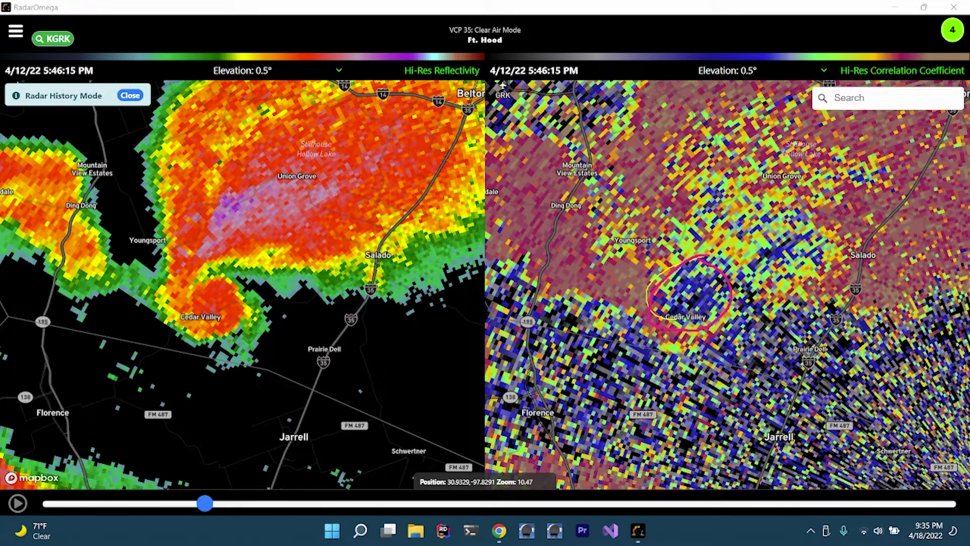
mouse_move(705, 263)
left_mouse_down()
mouse_move(660, 273)
mouse_move(655, 316)
mouse_move(716, 336)
mouse_move(731, 285)
mouse_move(691, 268)
mouse_move(675, 288)
mouse_move(673, 324)
mouse_move(714, 327)
mouse_move(715, 291)
mouse_move(680, 281)
left_mouse_up()
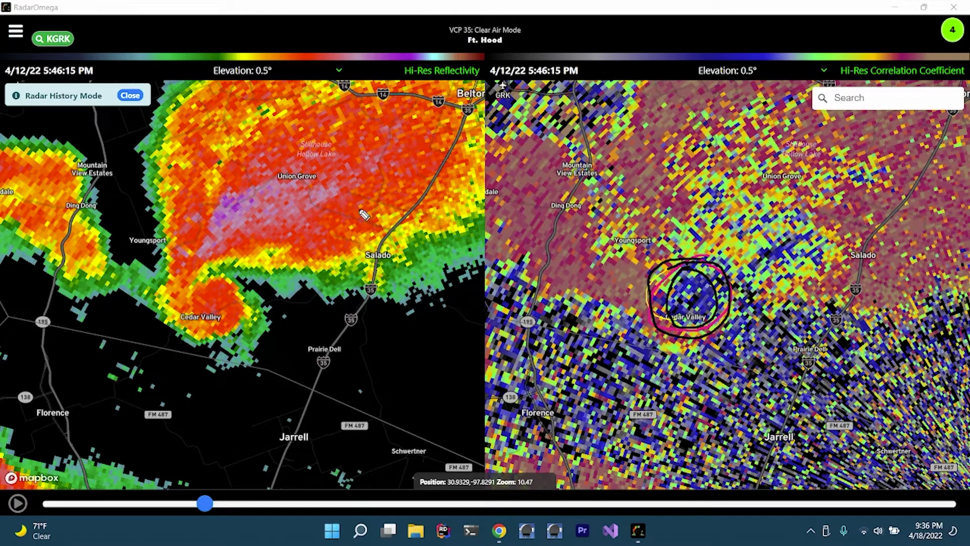
Circle the purple storm core on reflectivity and the area around Youngsport on correlation coefficient, and clear all markings.
left_click_drag(259, 190, 229, 189)
mouse_move(622, 205)
left_mouse_down()
mouse_move(601, 225)
mouse_move(637, 253)
mouse_move(576, 223)
left_mouse_up()
mouse_move(246, 201)
left_mouse_down()
mouse_move(208, 223)
mouse_move(268, 225)
mouse_move(228, 202)
left_mouse_up()
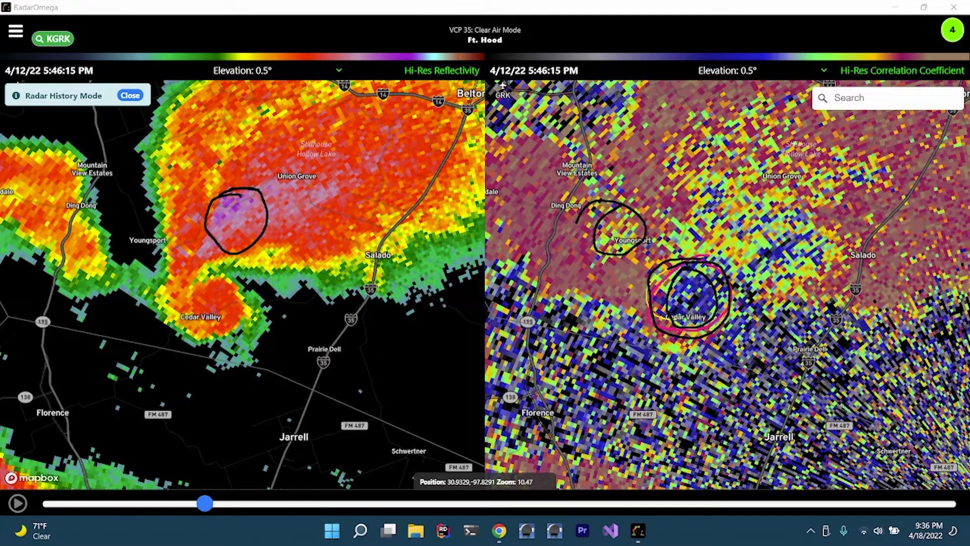
key("Escape")
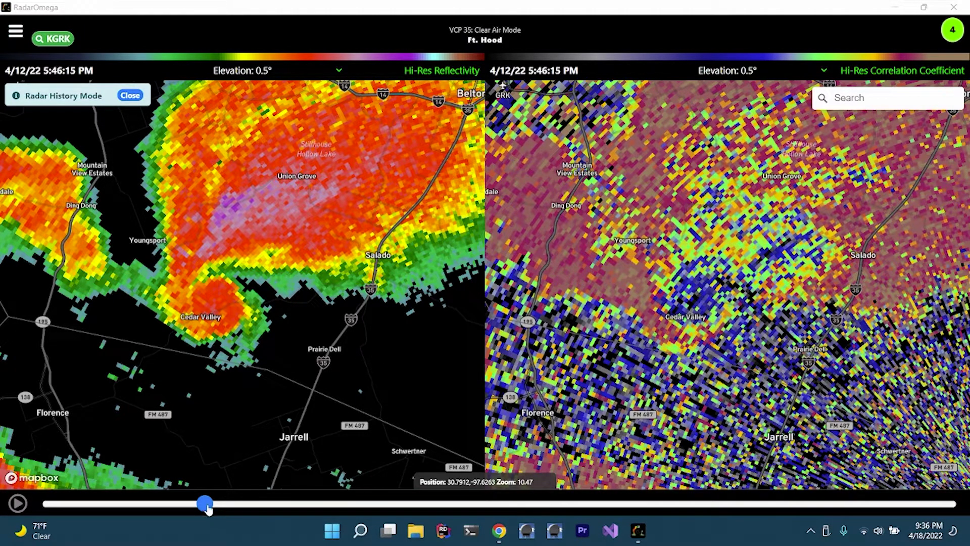
Advance to the 5:51:25 PM scan and replace Hi-Res Correlation Coefficient with Hydrometeor Classification beside the reflectivity map.
left_click_drag(206, 503, 228, 456)
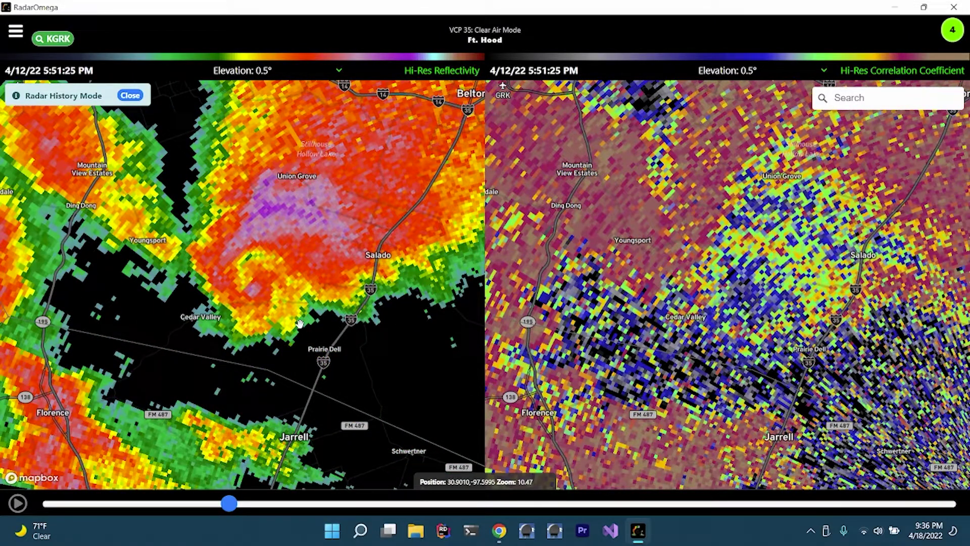
left_click(883, 73)
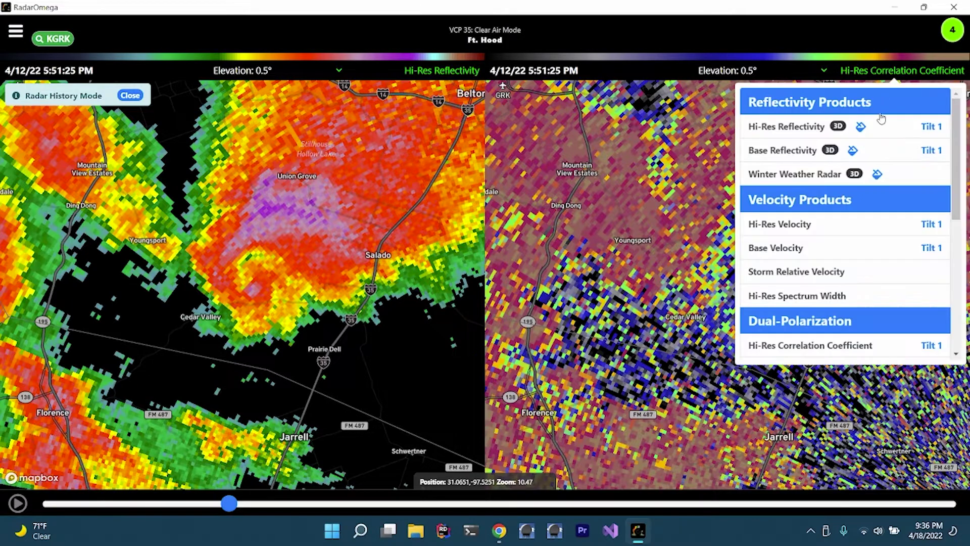
scroll(859, 277, "down", 3)
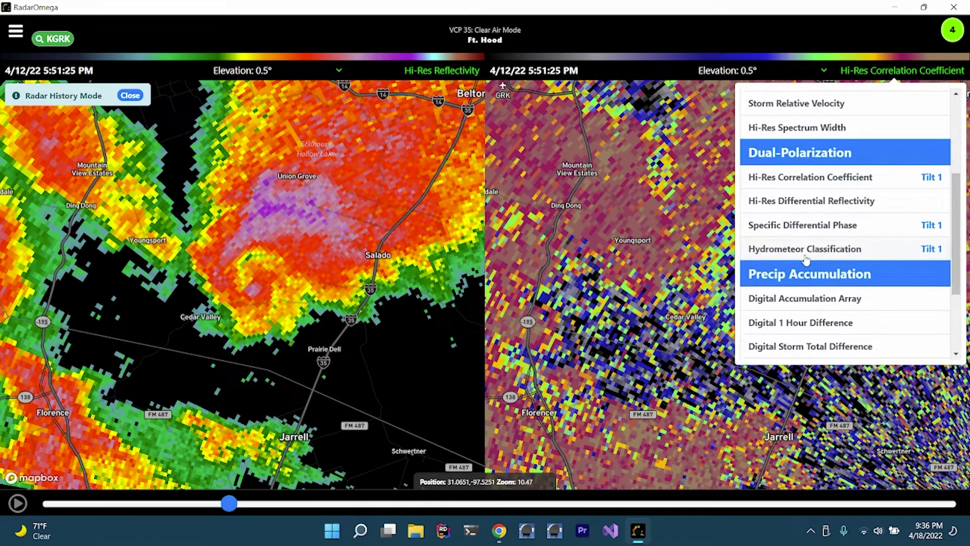
left_click(810, 250)
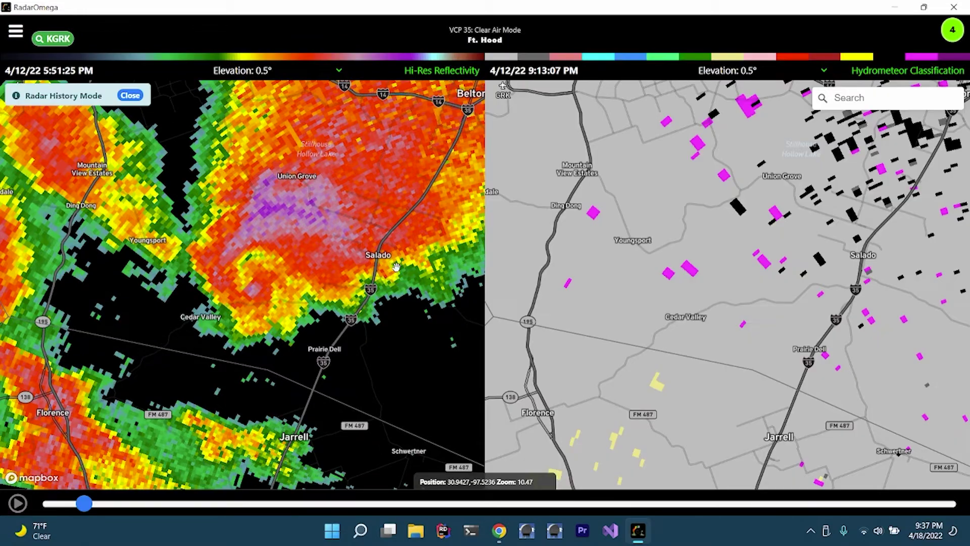
Show the 5:41:05 PM reflectivity and 5:34:15 PM classification scans, and circle the purple core, the red area and Youngsport on the maps.
left_click_drag(86, 510, 179, 503)
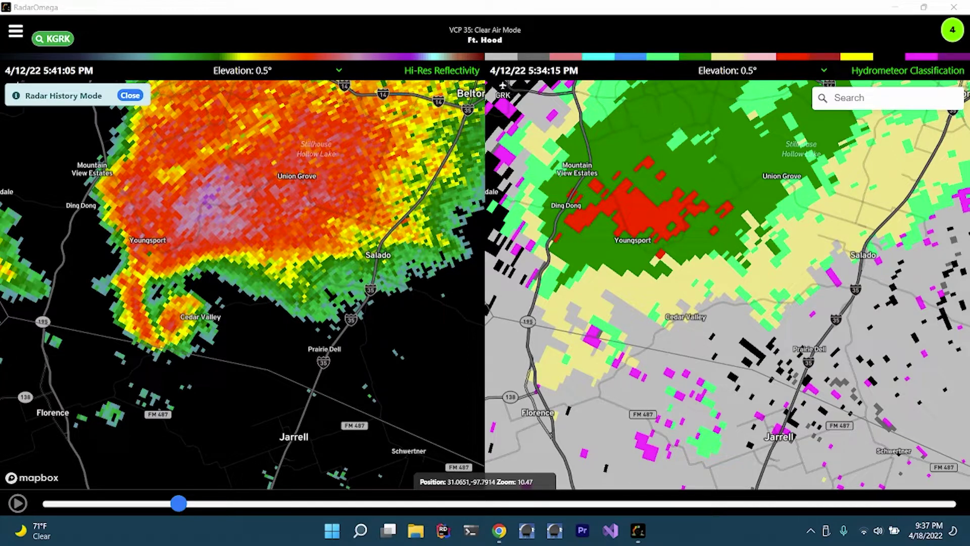
mouse_move(232, 165)
left_mouse_down()
mouse_move(139, 195)
mouse_move(268, 240)
mouse_move(204, 151)
left_mouse_up()
left_click_drag(652, 167, 638, 168)
mouse_move(627, 251)
left_mouse_down()
mouse_move(693, 191)
mouse_move(657, 173)
mouse_move(599, 171)
left_mouse_up()
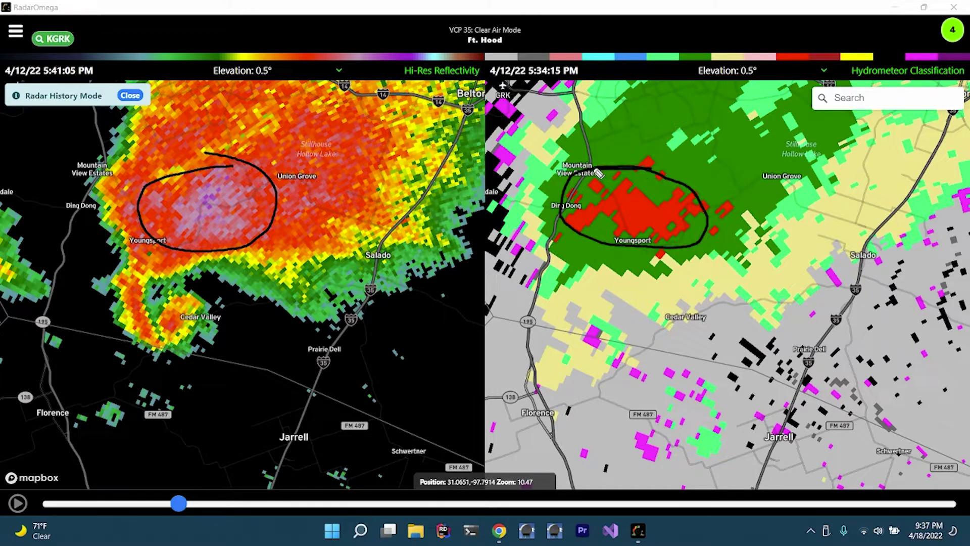
mouse_move(156, 243)
left_mouse_down()
mouse_move(134, 240)
mouse_move(183, 245)
mouse_move(142, 236)
left_mouse_up()
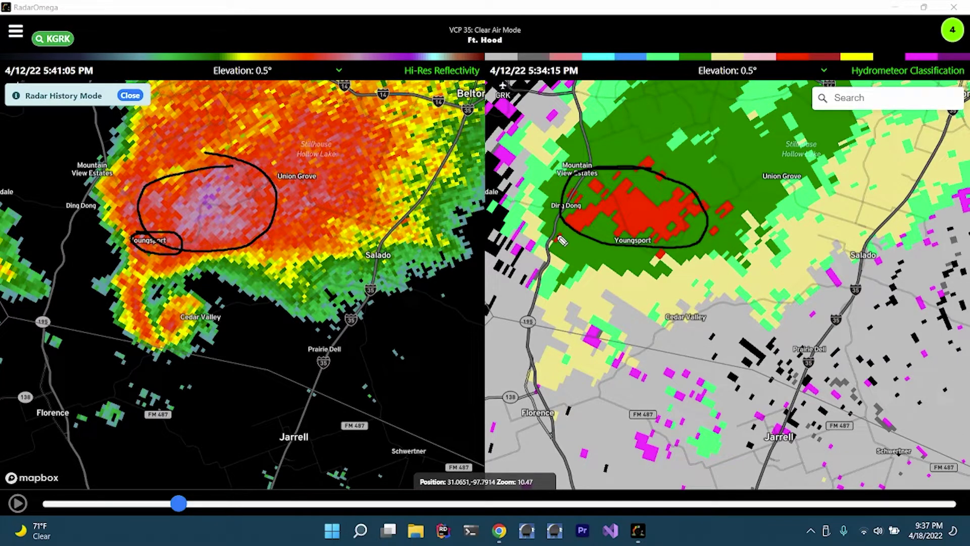
mouse_move(654, 234)
left_mouse_down()
mouse_move(613, 250)
mouse_move(654, 232)
mouse_move(659, 241)
left_mouse_up()
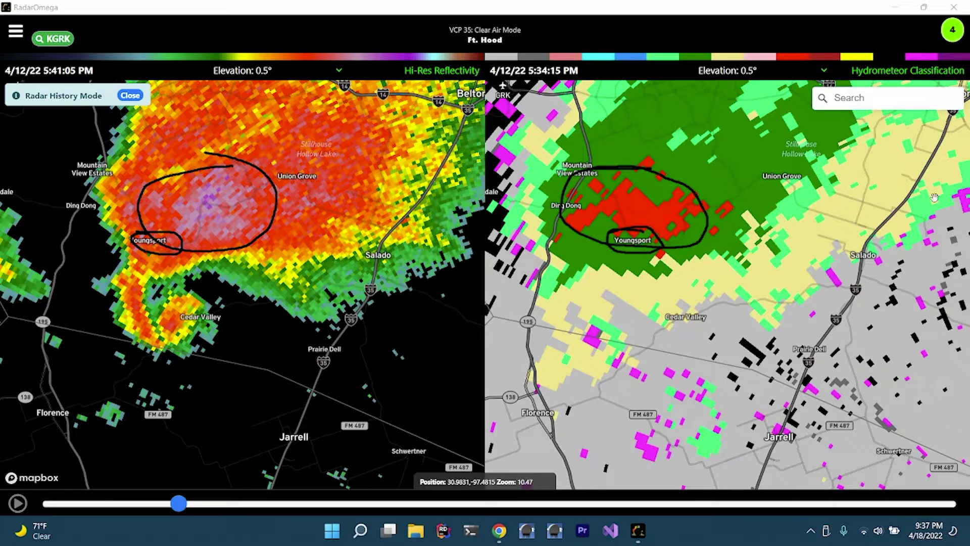
Replace the Hydrometeor Classification product with Vertically Integrated Liquid beside the reflectivity map.
left_click(902, 71)
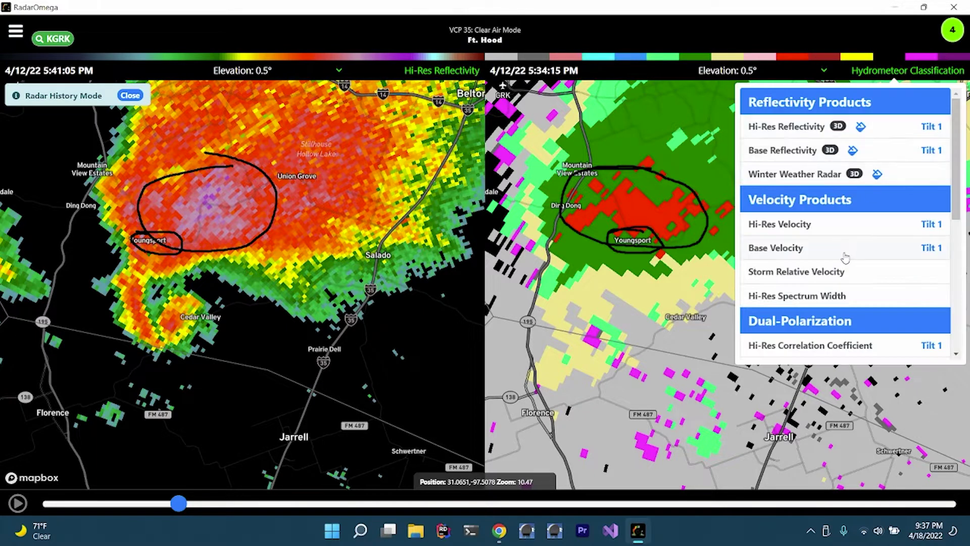
scroll(845, 258, "down", 3)
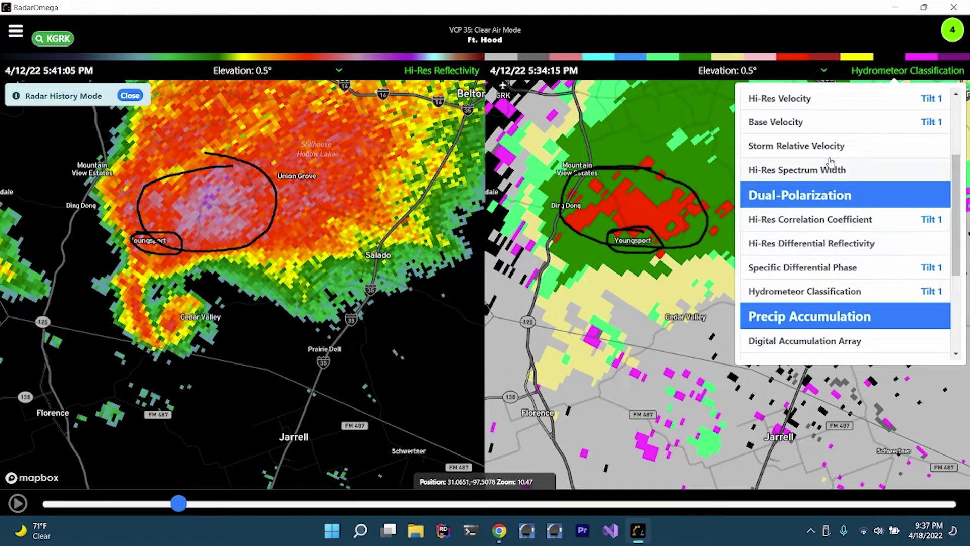
scroll(822, 251, "down", 2)
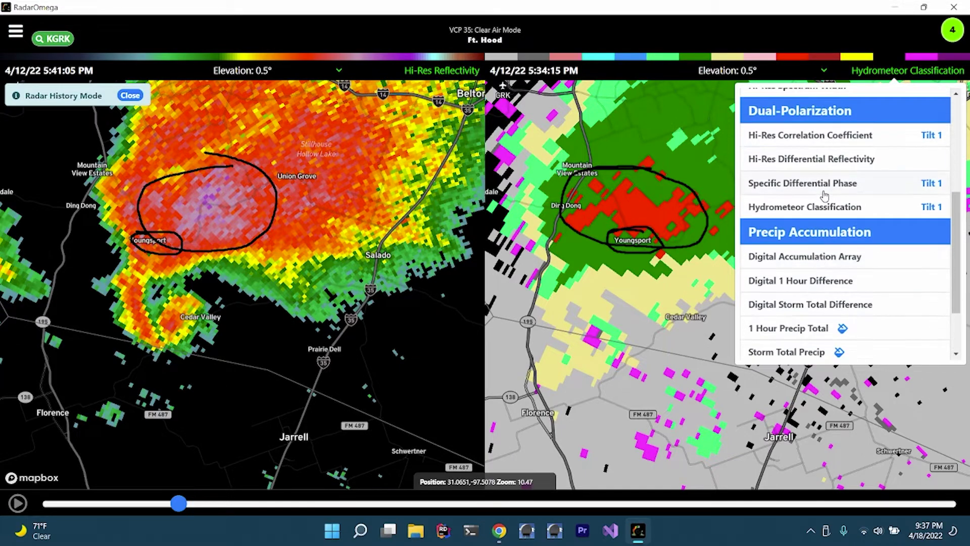
scroll(825, 196, "down", 1)
scroll(825, 196, "down", 1)
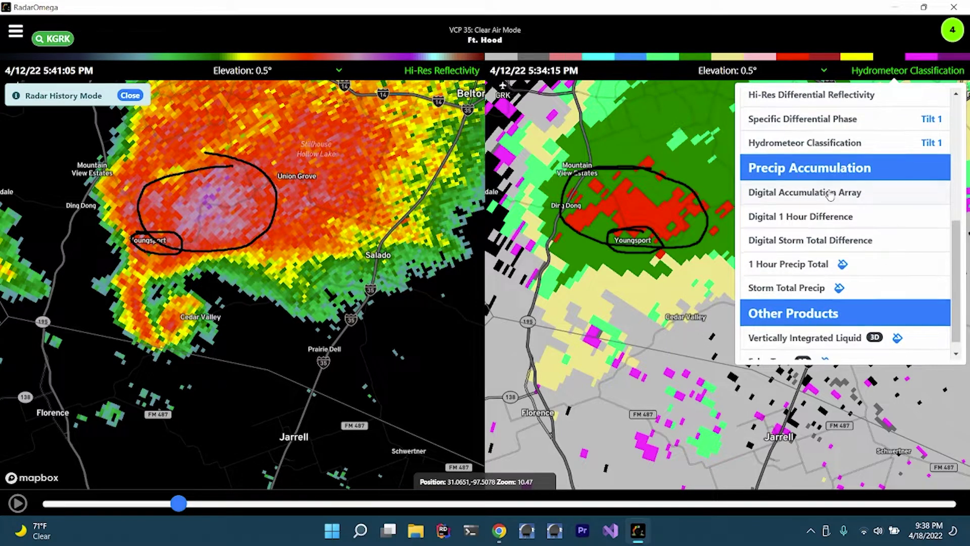
scroll(830, 191, "down", 1)
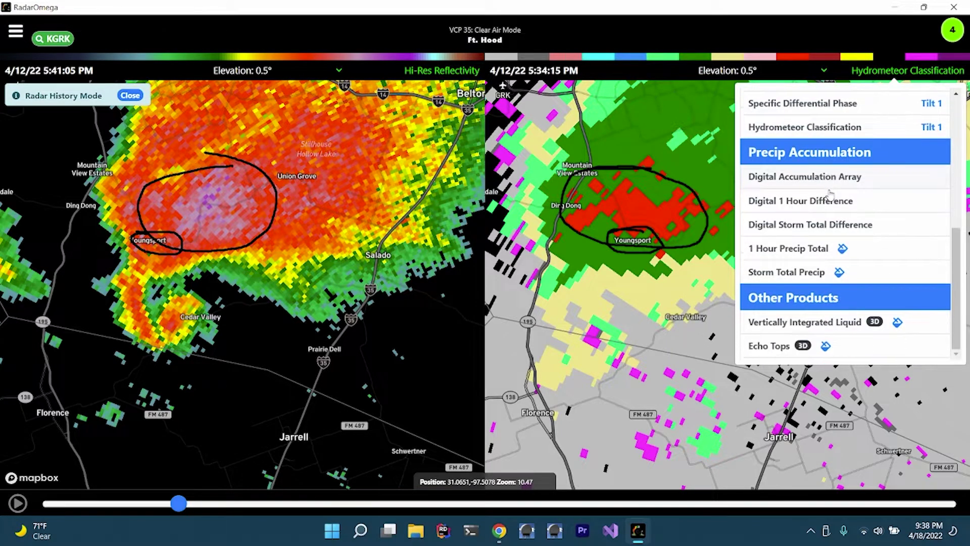
left_click(838, 322)
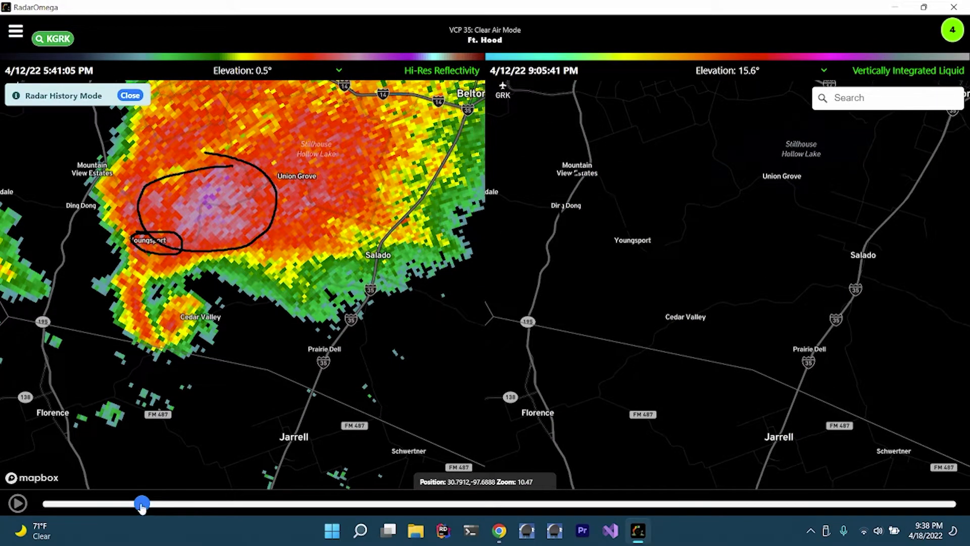
Show the 5:15:20 PM reflectivity and 5:22:21 PM Vertically Integrated Liquid scans of the storm near Ding Dong, and clear all markings.
mouse_move(141, 507)
left_mouse_down()
mouse_move(124, 507)
mouse_move(171, 507)
mouse_move(143, 507)
left_mouse_up()
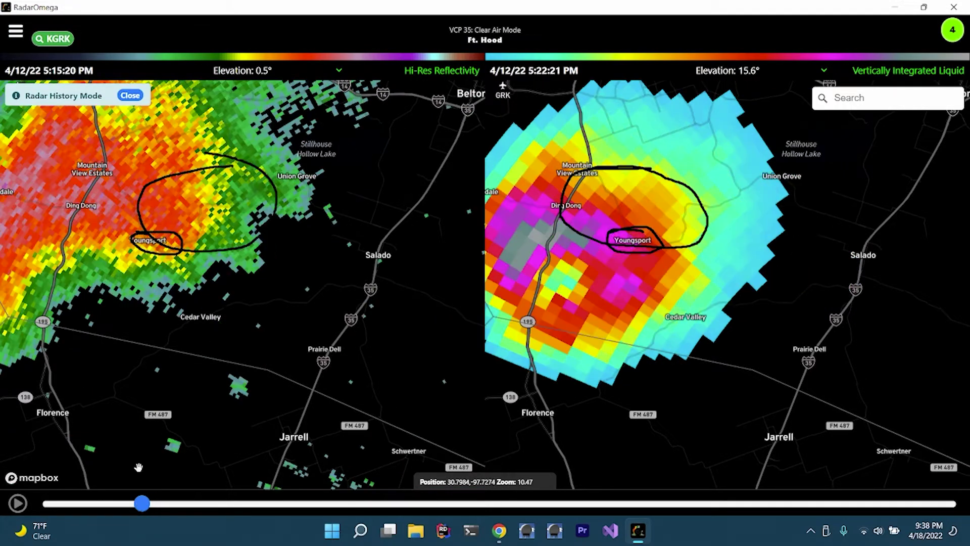
mouse_move(183, 356)
left_mouse_down()
mouse_move(346, 335)
mouse_move(319, 330)
left_mouse_up()
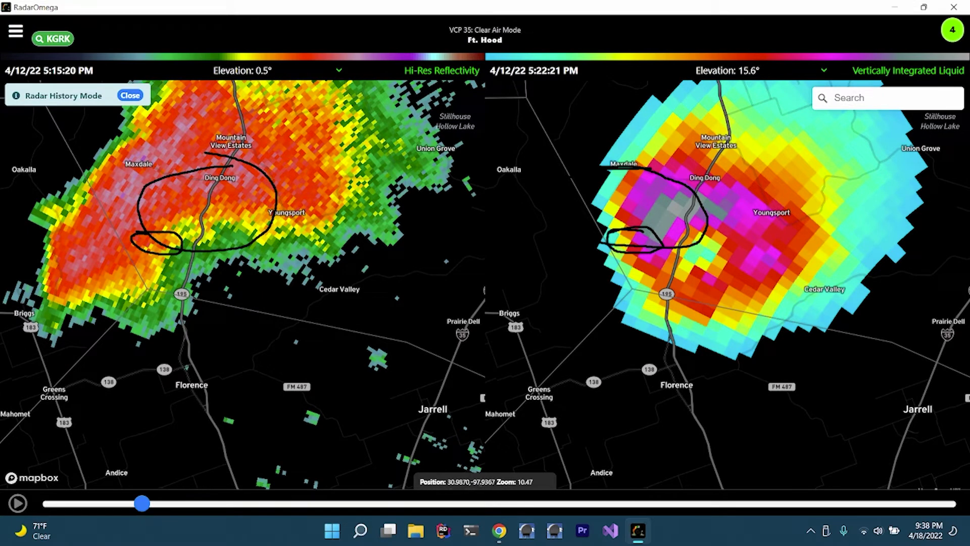
key("Escape")
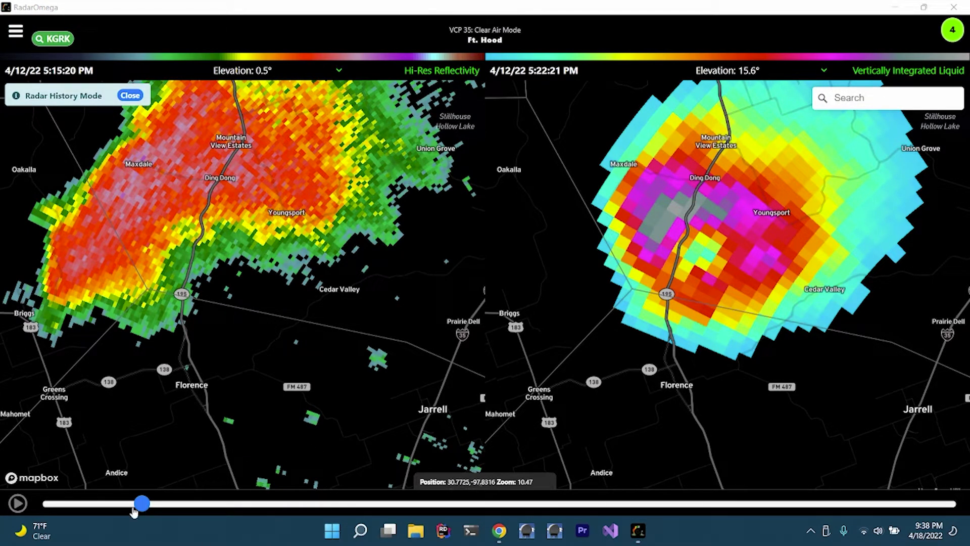
Advance to the 5:37:53 PM reflectivity and 6:19:12 PM Vertically Integrated Liquid scans, and sample the grey core south of GRK.
left_click_drag(146, 509, 140, 427)
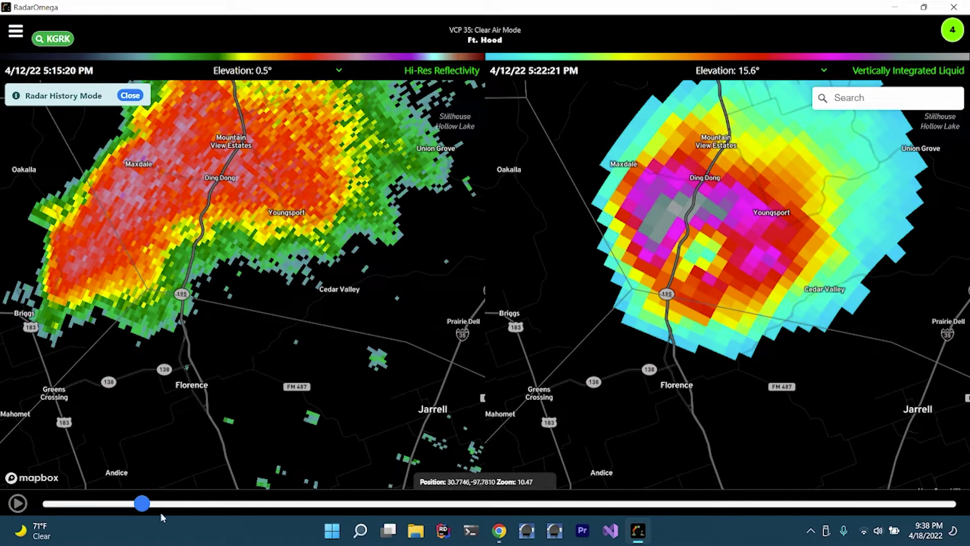
left_click_drag(144, 503, 336, 504)
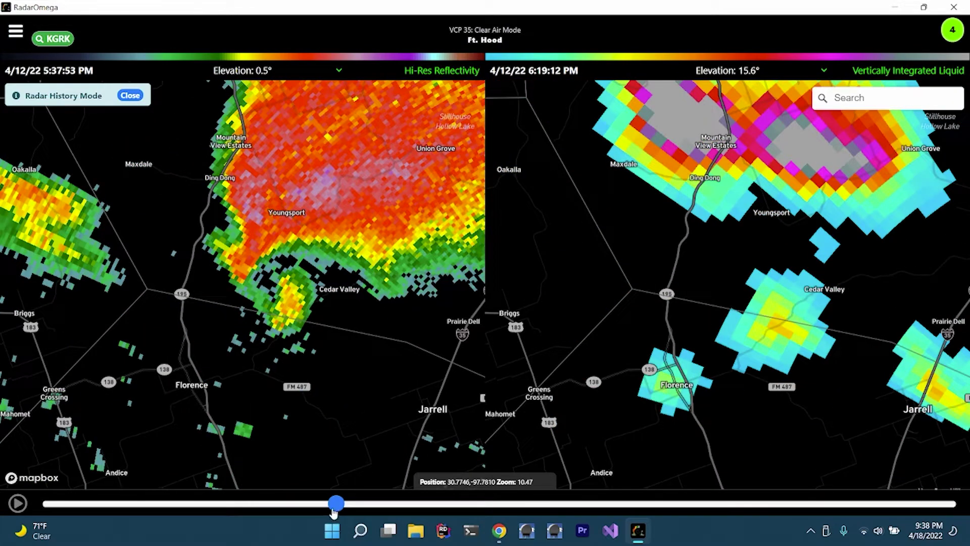
left_click_drag(669, 177, 670, 253)
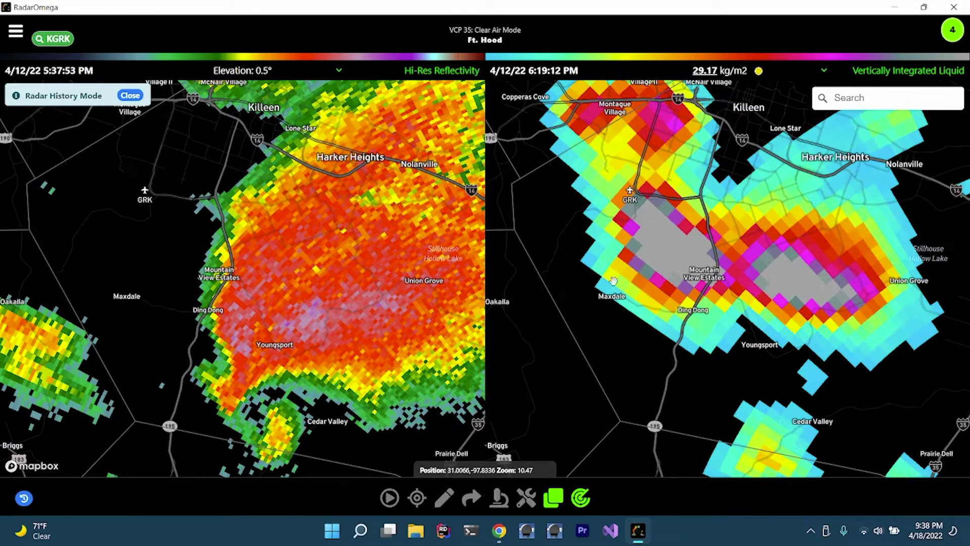
left_click(613, 279)
left_click_drag(635, 342, 719, 337)
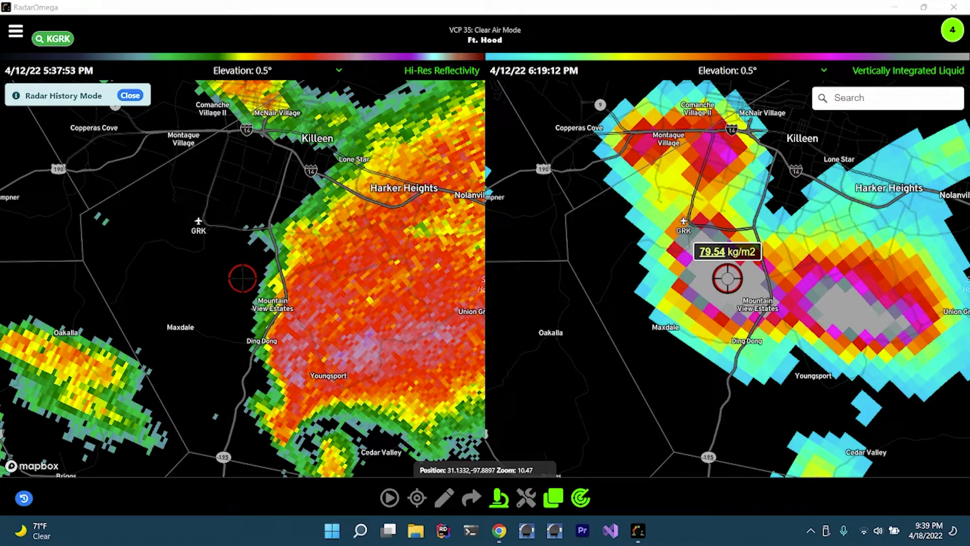
Circle the sampled spot on both maps and the differing scan times, and clear all markings.
mouse_move(257, 261)
left_mouse_down()
mouse_move(216, 258)
mouse_move(227, 311)
mouse_move(286, 278)
mouse_move(264, 252)
mouse_move(231, 244)
left_mouse_up()
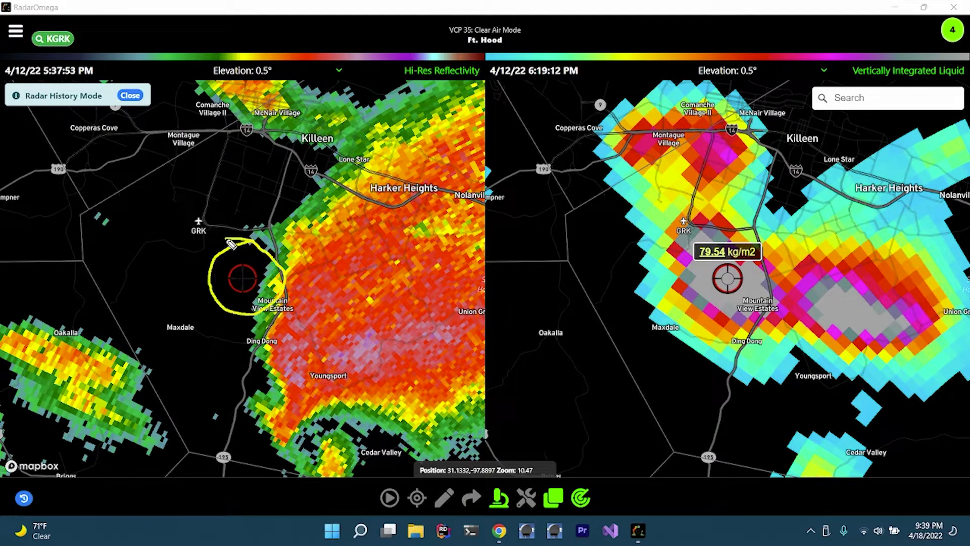
mouse_move(745, 267)
left_mouse_down()
mouse_move(692, 293)
mouse_move(755, 282)
mouse_move(710, 265)
left_mouse_up()
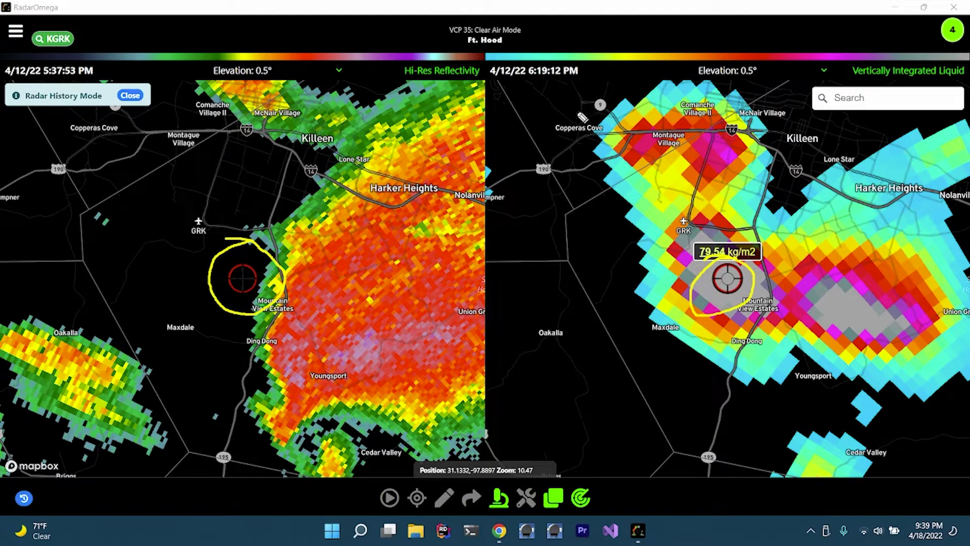
mouse_move(74, 65)
left_mouse_down()
mouse_move(34, 69)
mouse_move(95, 95)
mouse_move(104, 66)
mouse_move(69, 73)
left_mouse_up()
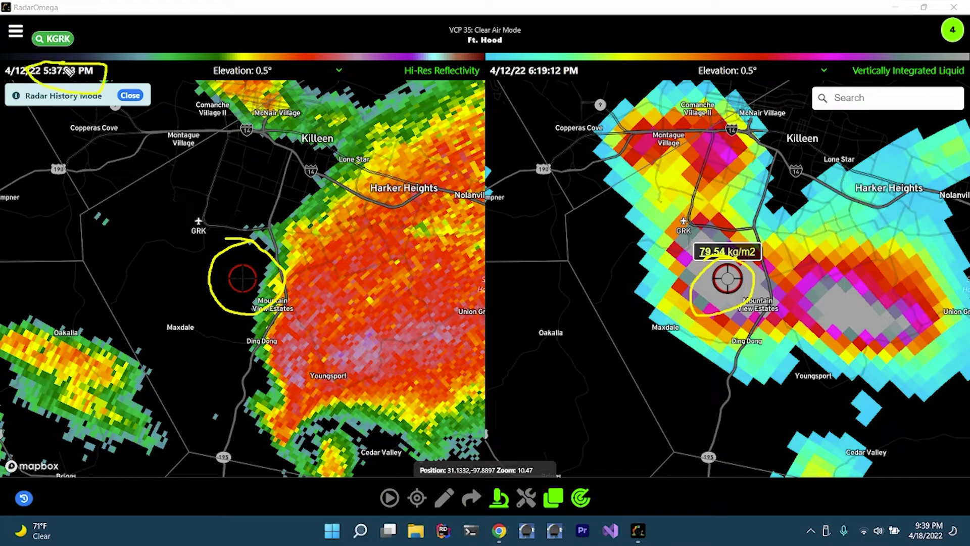
mouse_move(566, 57)
left_mouse_down()
mouse_move(501, 60)
mouse_move(577, 87)
mouse_move(571, 59)
mouse_move(525, 68)
left_mouse_up()
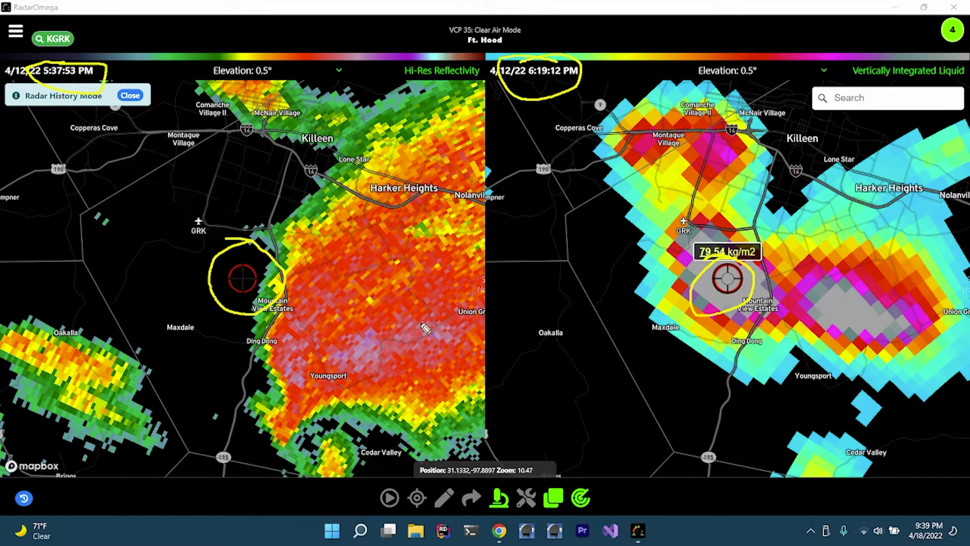
key("Escape")
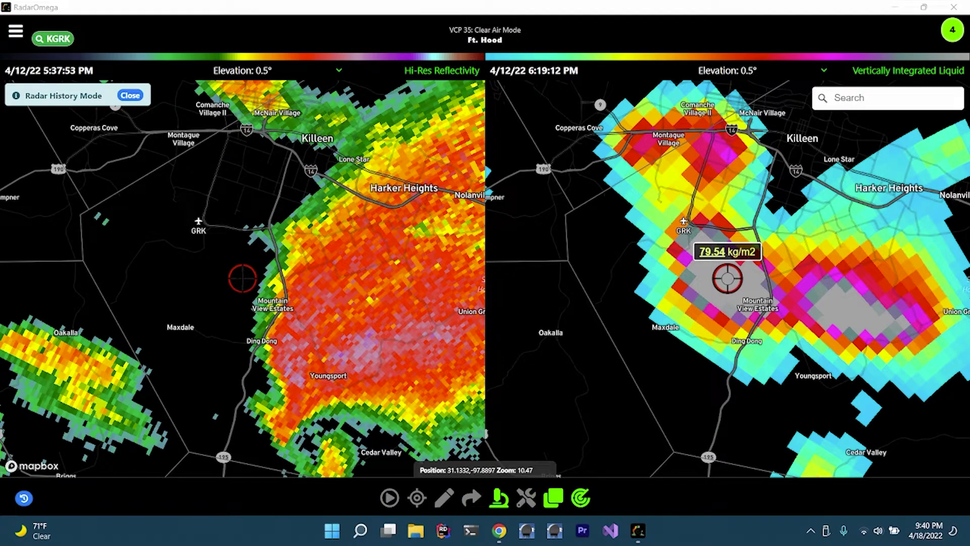
Replace Vertically Integrated Liquid with the Storm Total Precip product beside the reflectivity map, and sample the heavy rainfall area at Belton.
left_click_drag(324, 303, 255, 232)
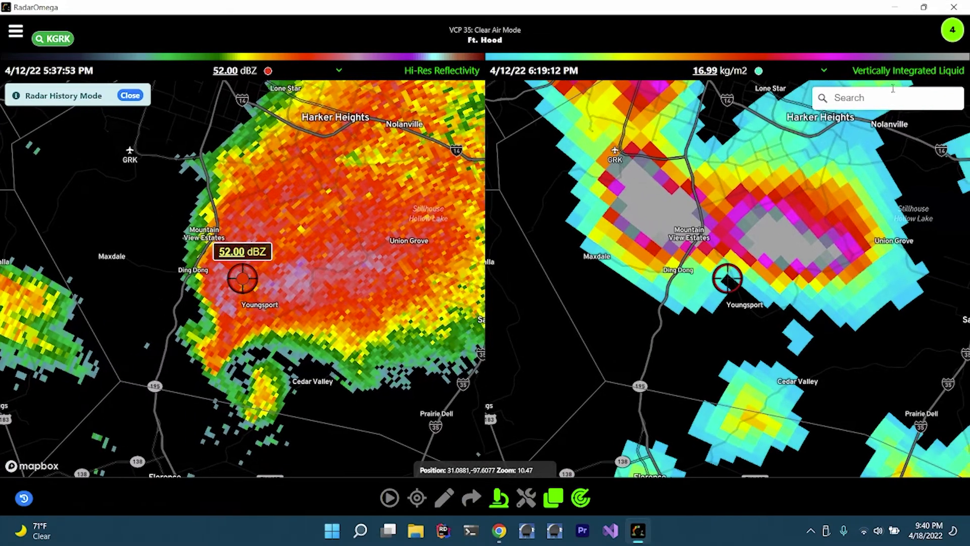
left_click(892, 72)
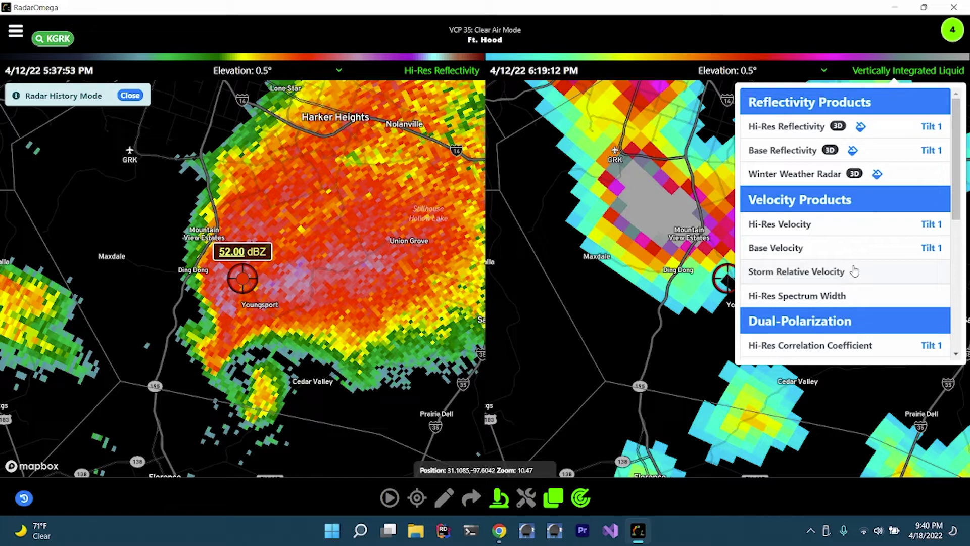
scroll(854, 272, "down", 5)
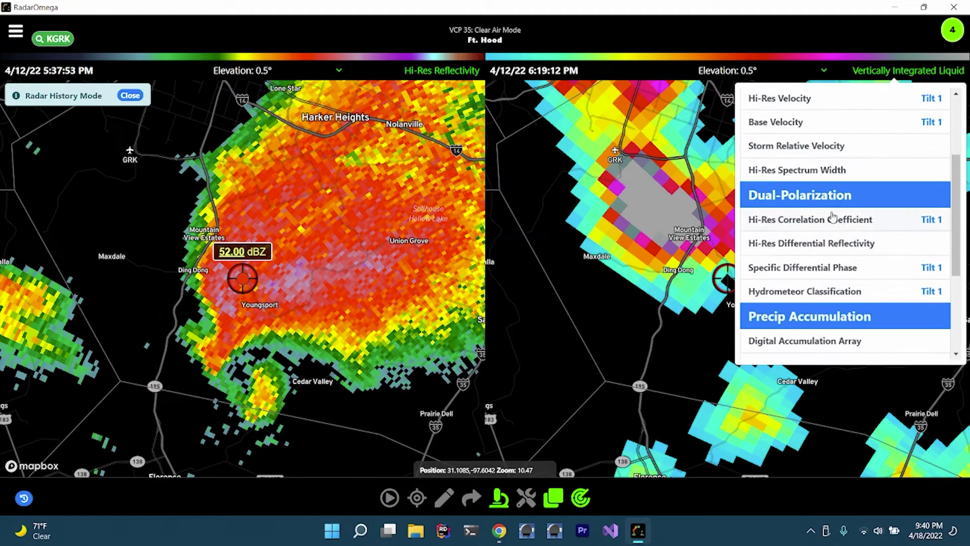
scroll(835, 229, "down", 2)
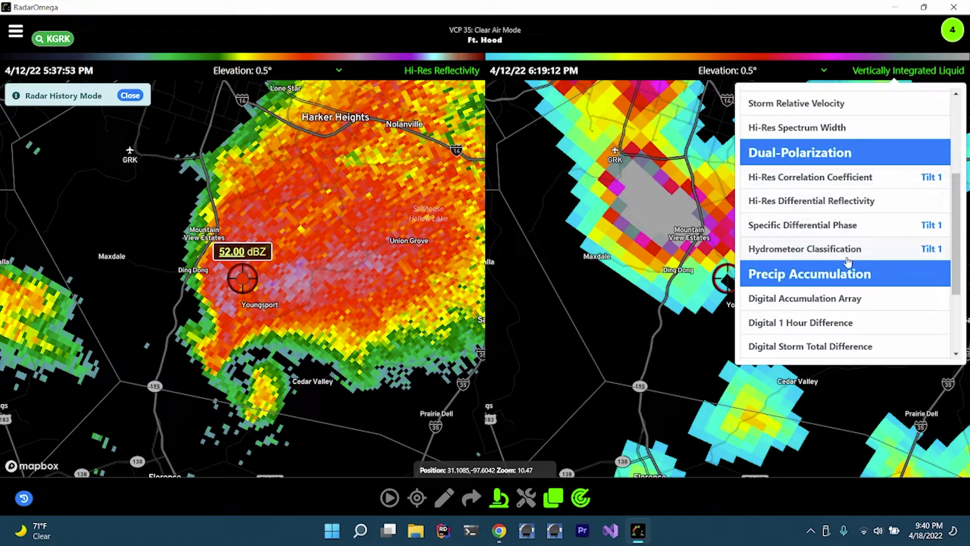
scroll(837, 192, "down", 4)
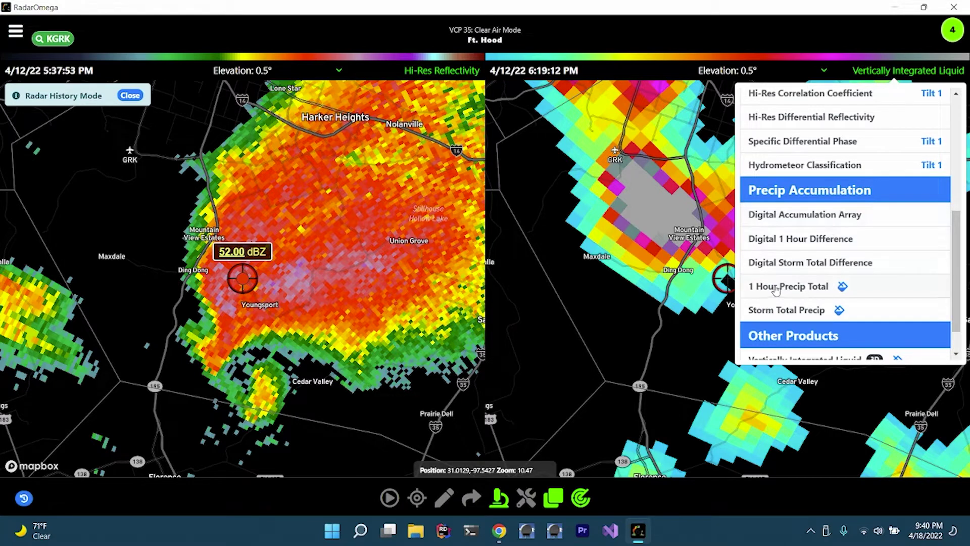
scroll(806, 280, "down", 2)
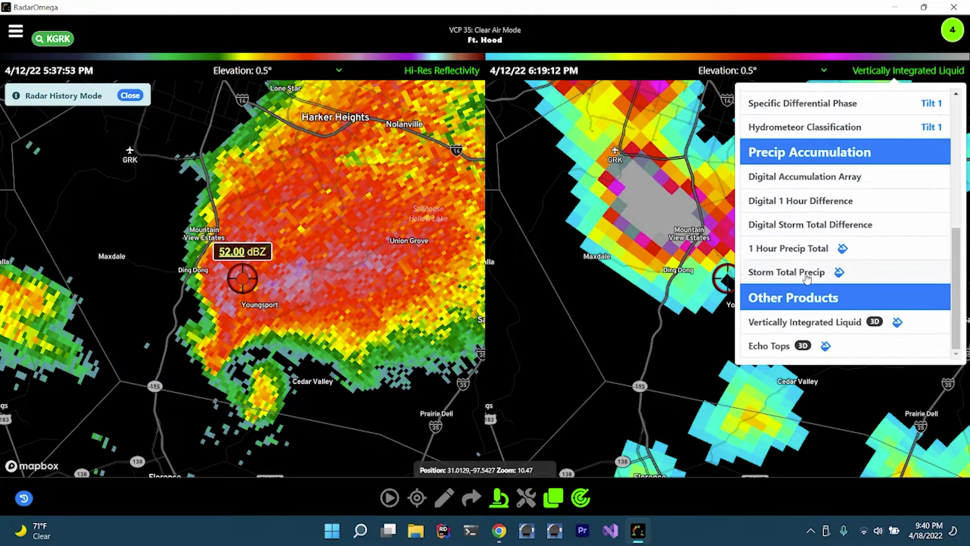
left_click(793, 273)
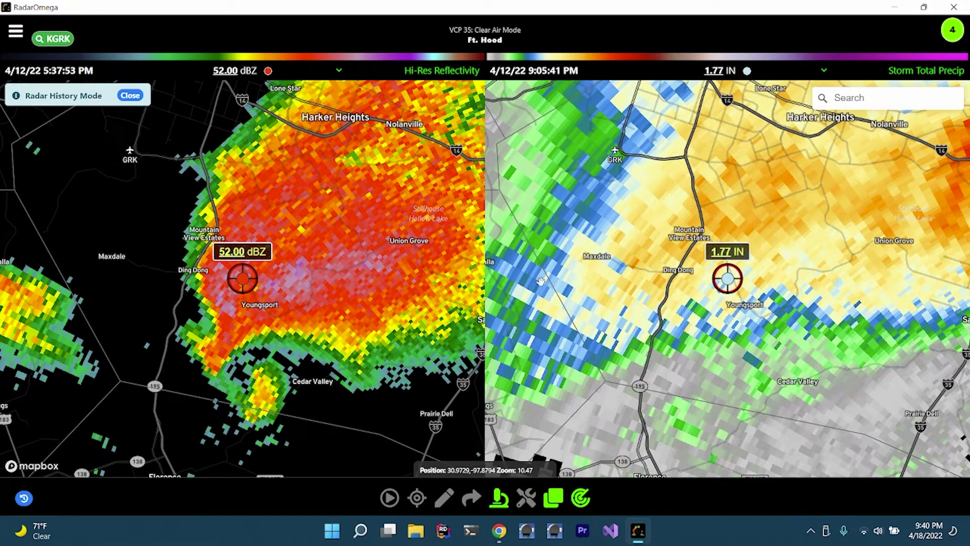
left_click_drag(773, 259, 720, 317)
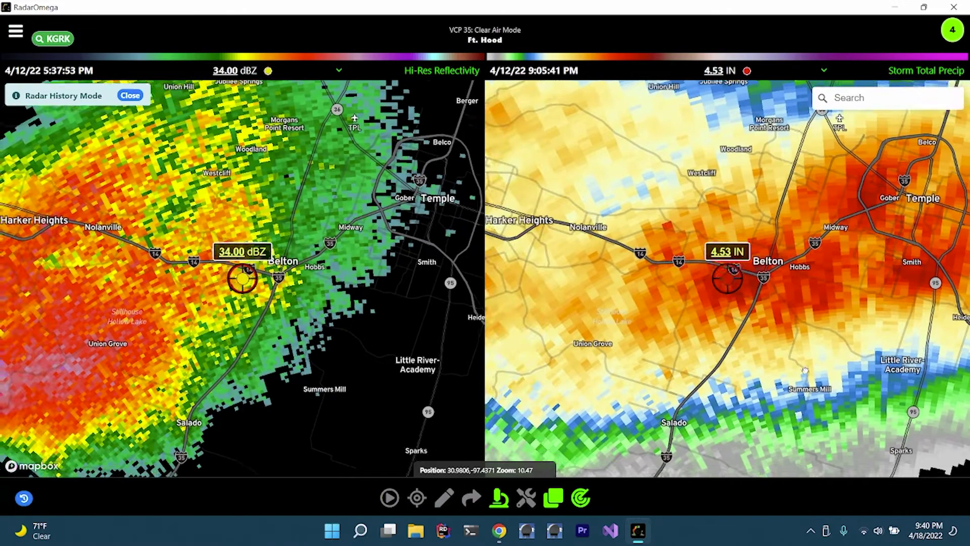
left_click_drag(805, 370, 680, 364)
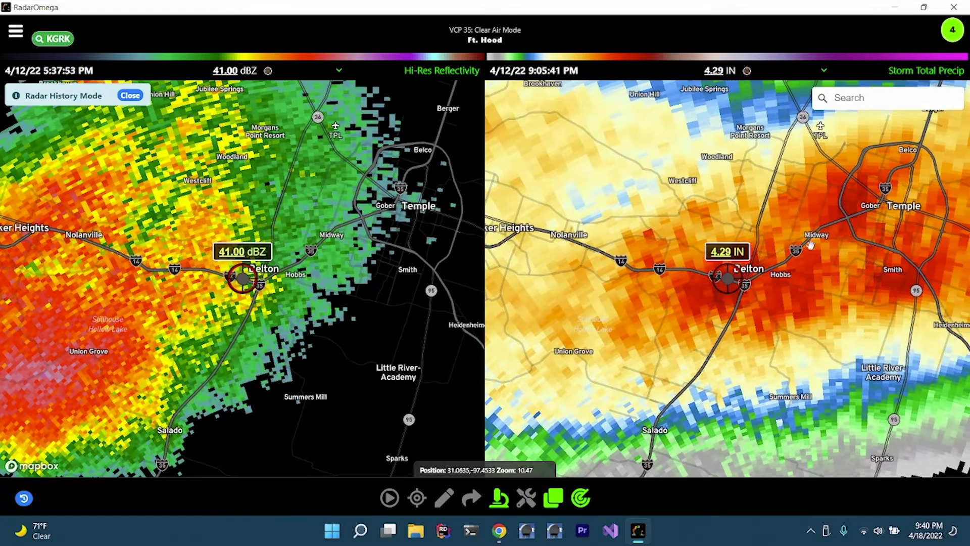
Replace the Storm Total Precip product with Echo Tops beside the reflectivity map.
left_click(896, 70)
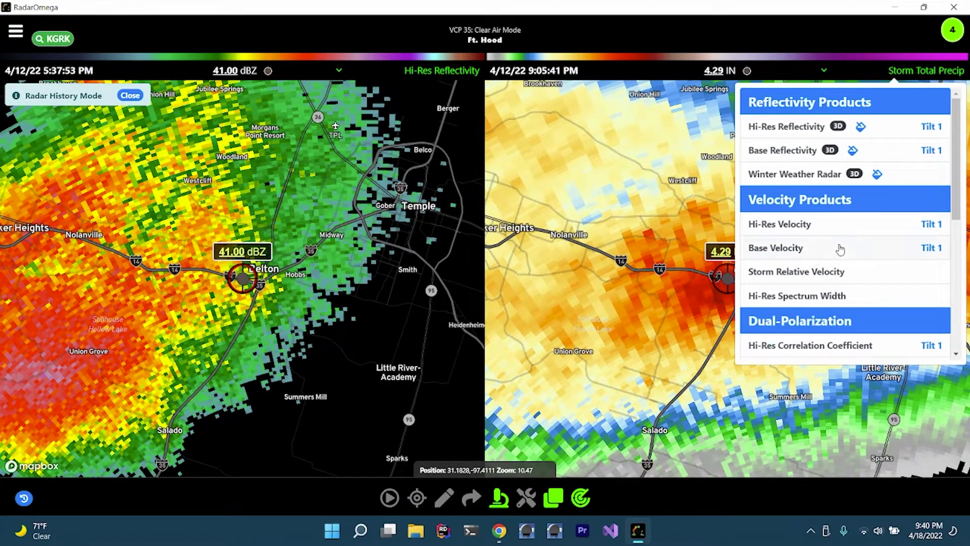
scroll(840, 249, "down", 5)
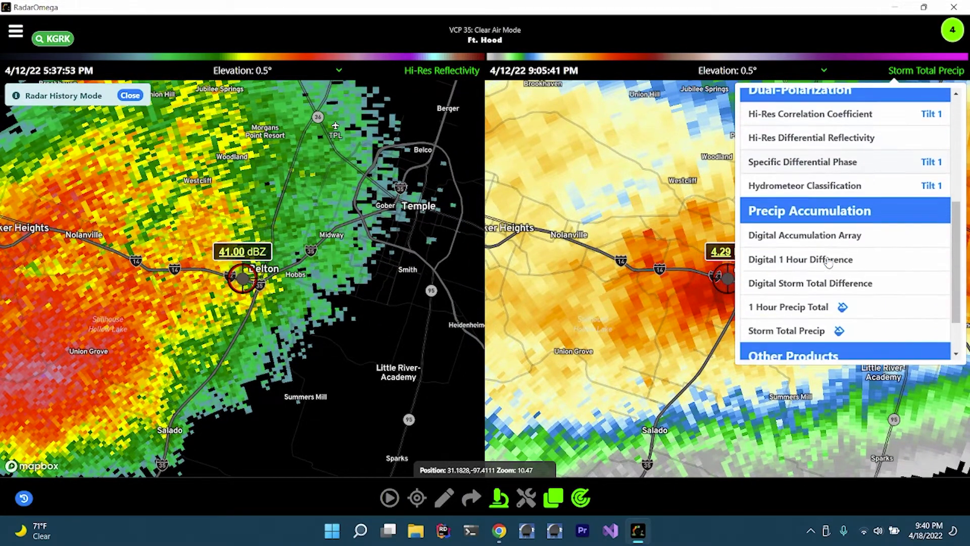
scroll(829, 262, "down", 2)
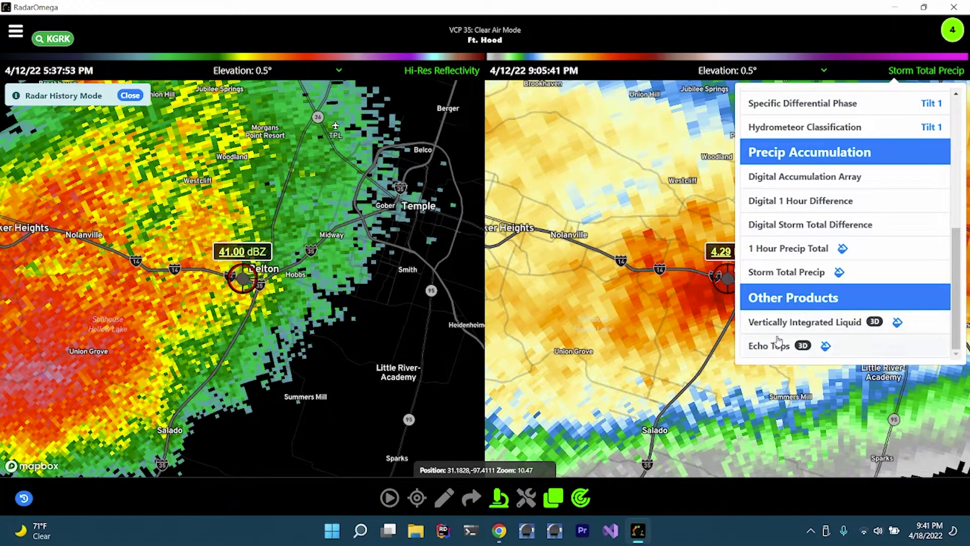
left_click(771, 345)
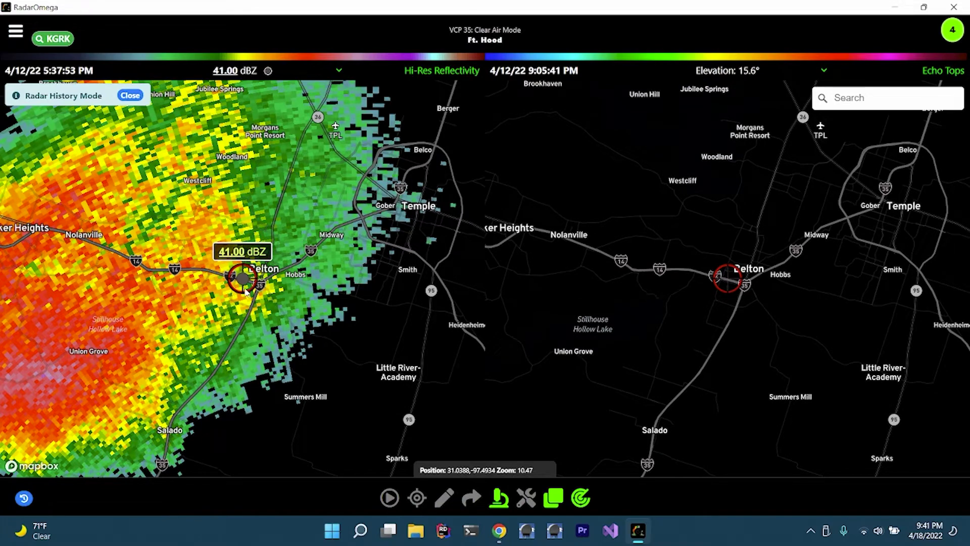
Load the radar loop around Belton and show the 5:41:05 PM reflectivity and 6:29:00 PM Echo Tops scans.
scroll(356, 272, "down", 5)
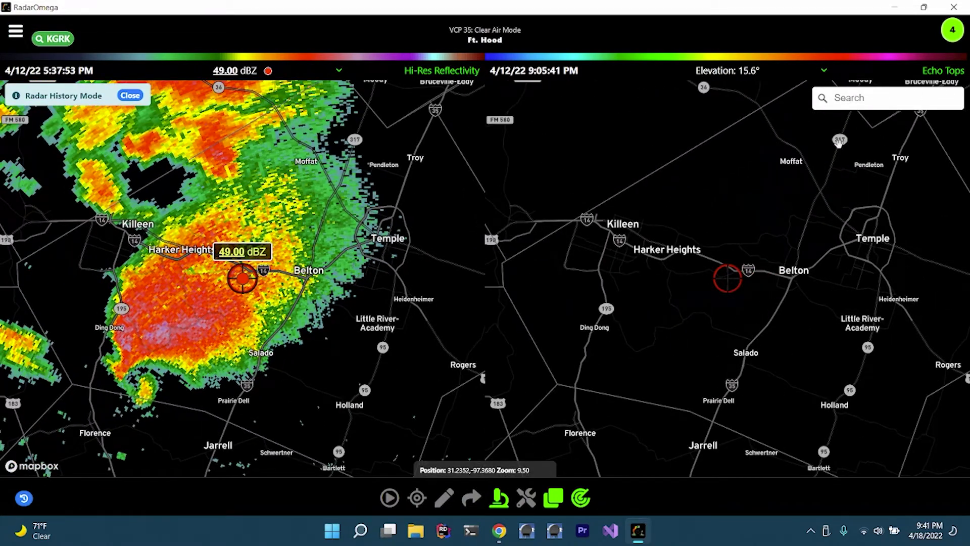
left_click(387, 499)
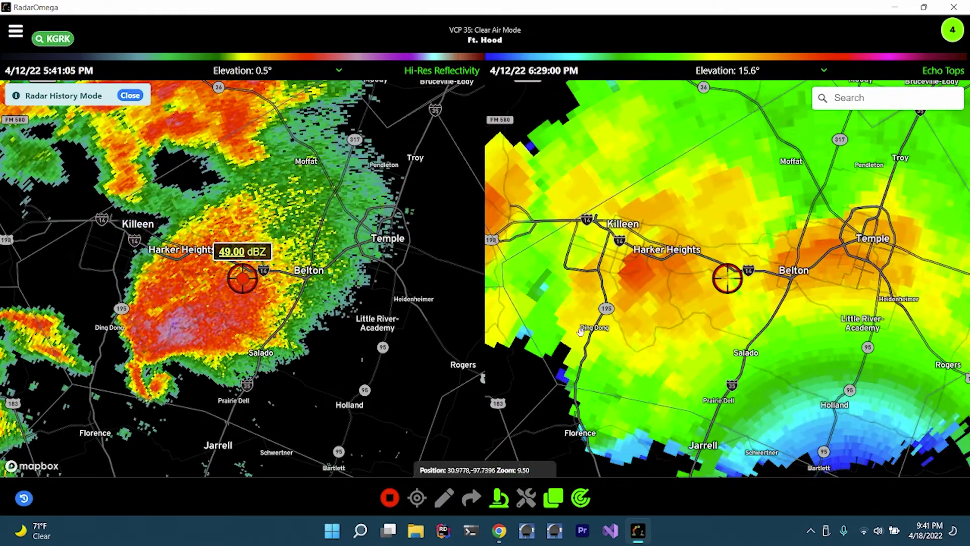
left_click(387, 499)
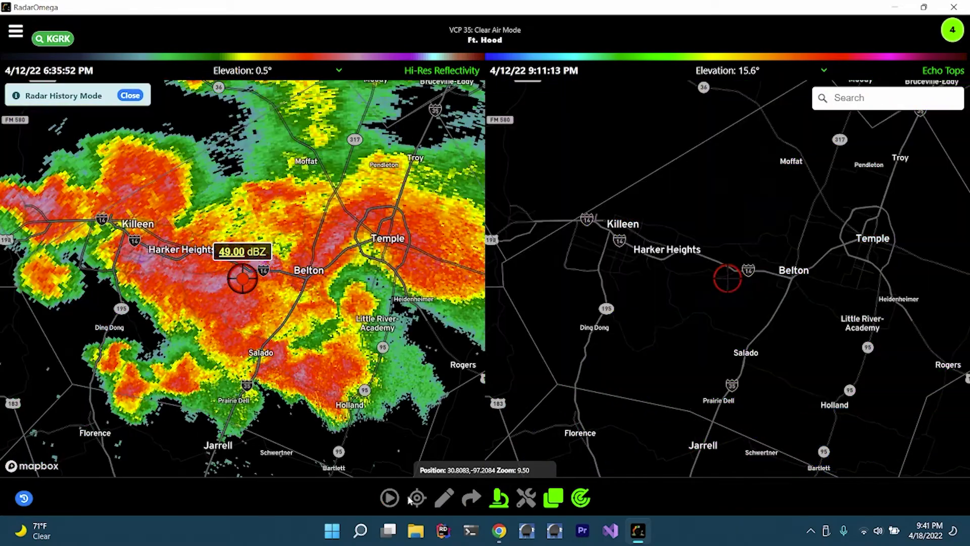
left_click(389, 499)
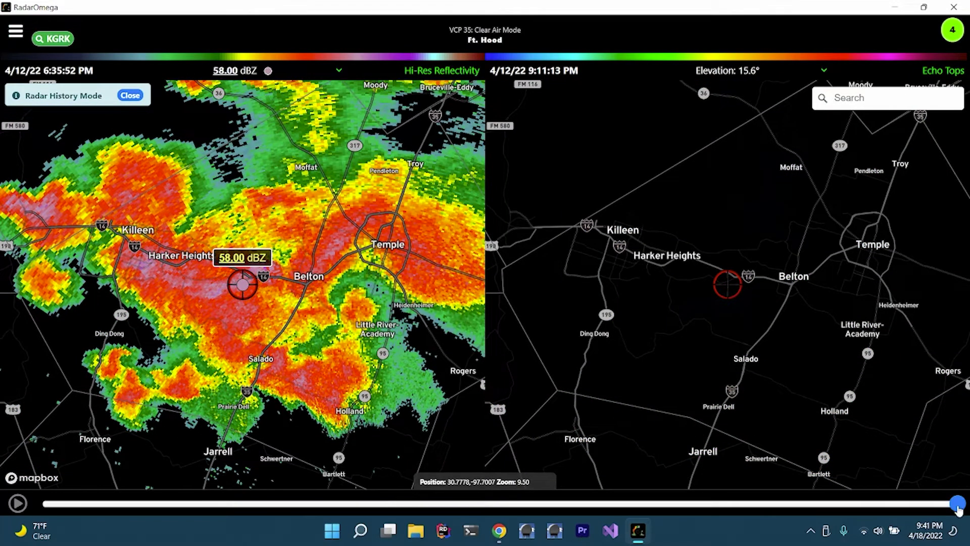
left_click_drag(959, 504, 375, 471)
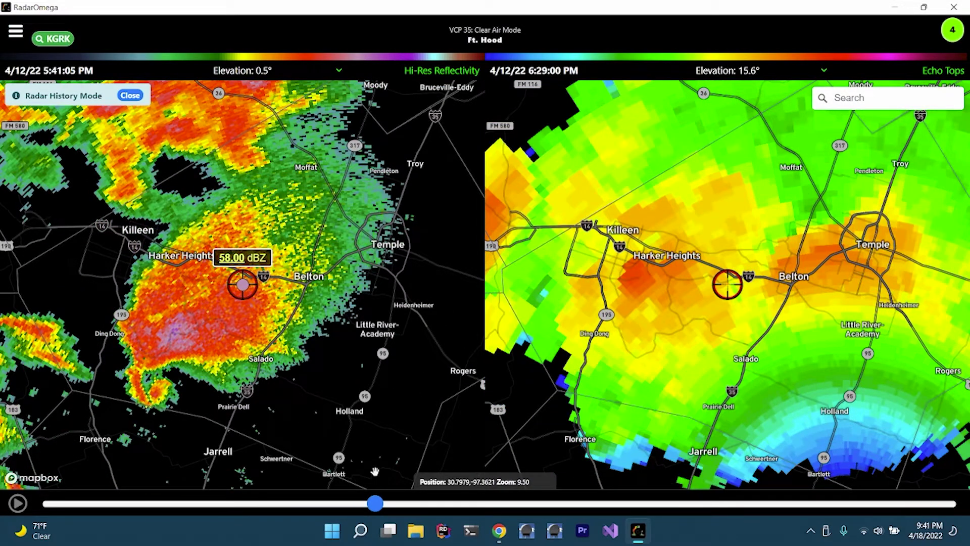
Sample the echo tops in the red area just south of Killeen and over the storm east of Ding Dong.
left_click_drag(680, 311, 770, 322)
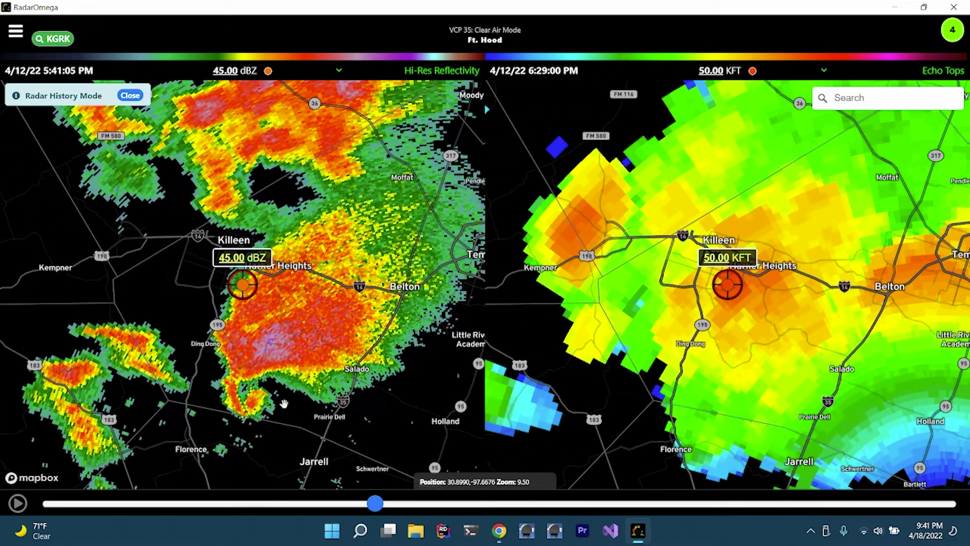
mouse_move(778, 340)
left_mouse_down()
mouse_move(633, 335)
mouse_move(602, 348)
mouse_move(599, 360)
mouse_move(790, 322)
mouse_move(789, 335)
left_mouse_up()
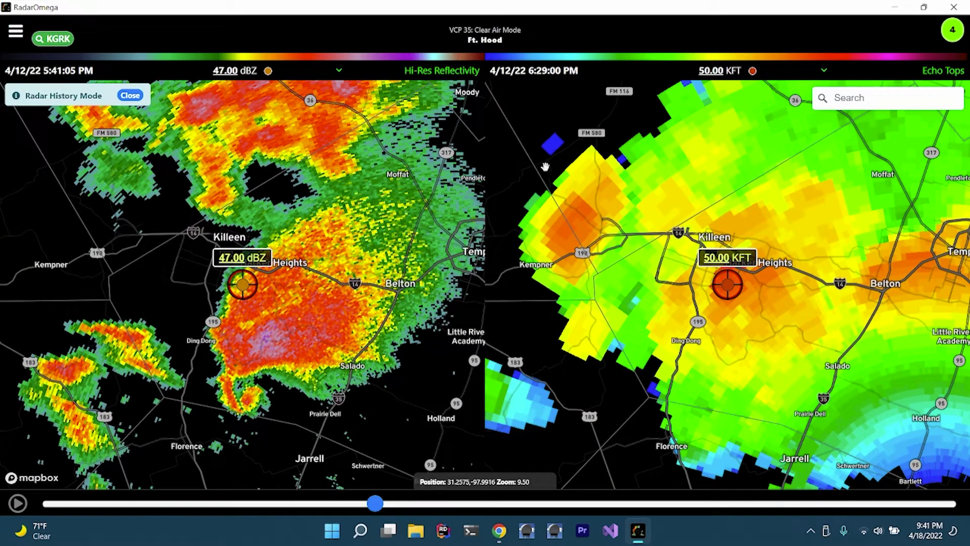
mouse_move(828, 348)
left_mouse_down()
mouse_move(783, 333)
mouse_move(833, 343)
left_mouse_up()
left_click_drag(366, 348, 346, 299)
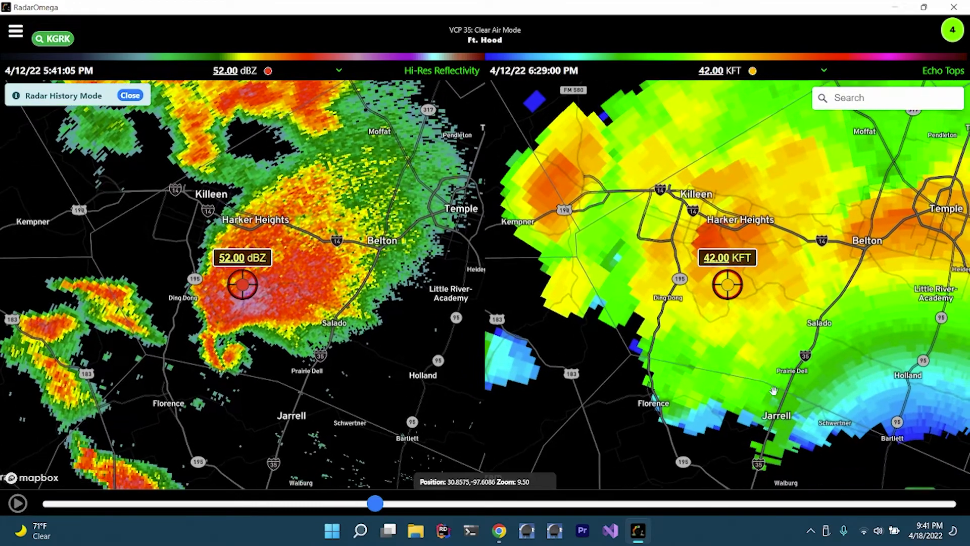
Advance to the 5:44:35 PM reflectivity and 6:38:16 PM Echo Tops scans, and sample the storm's core and hook between Ding Dong and Salado.
left_click_drag(374, 504, 413, 504)
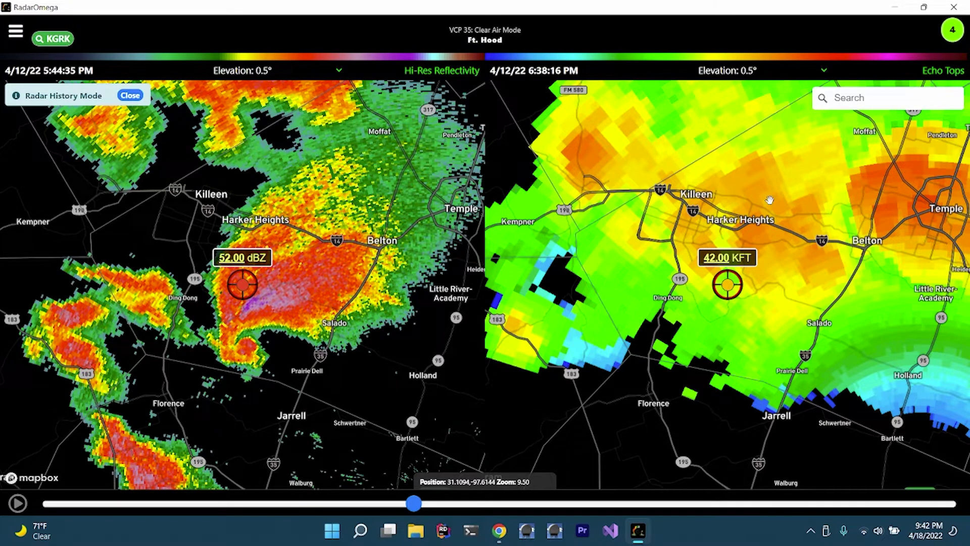
left_click_drag(789, 201, 792, 178)
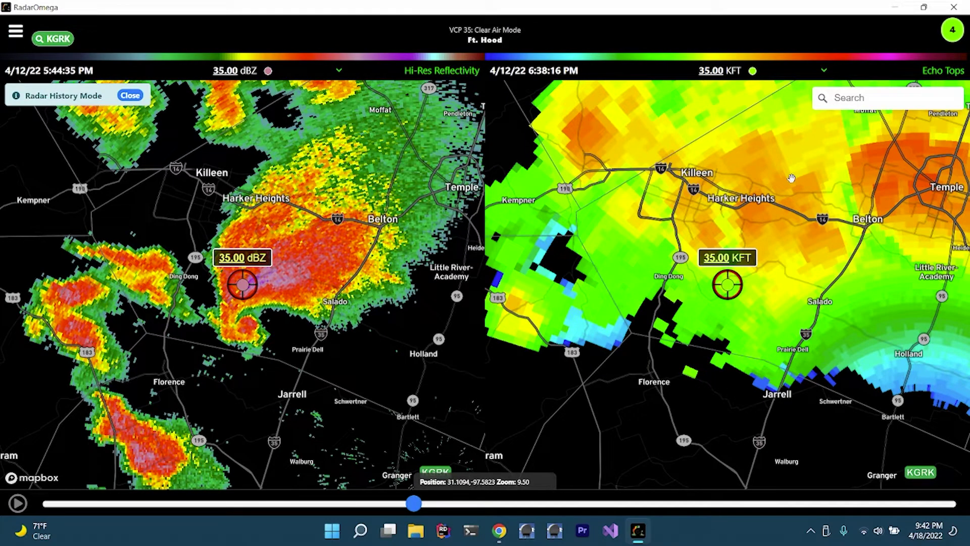
left_click_drag(791, 178, 792, 178)
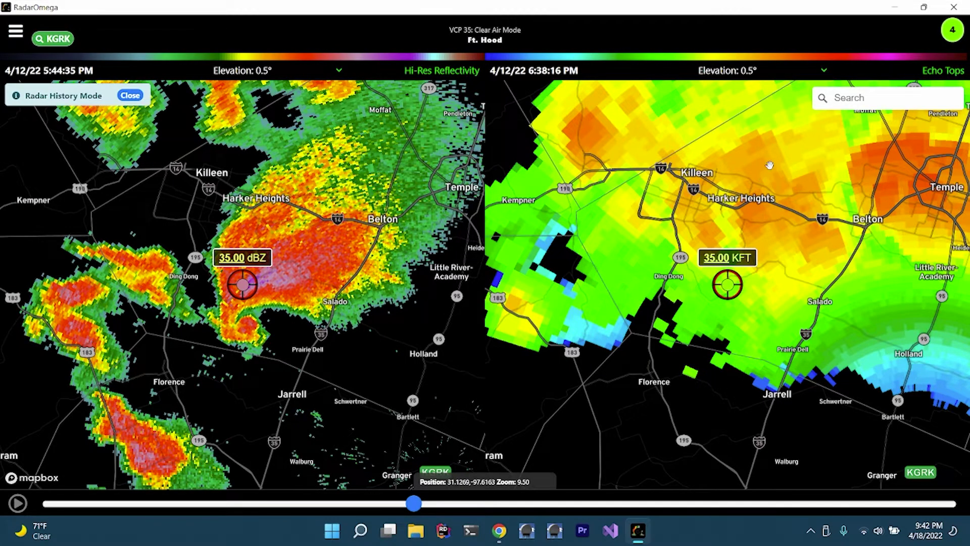
scroll(323, 445, "up", 1)
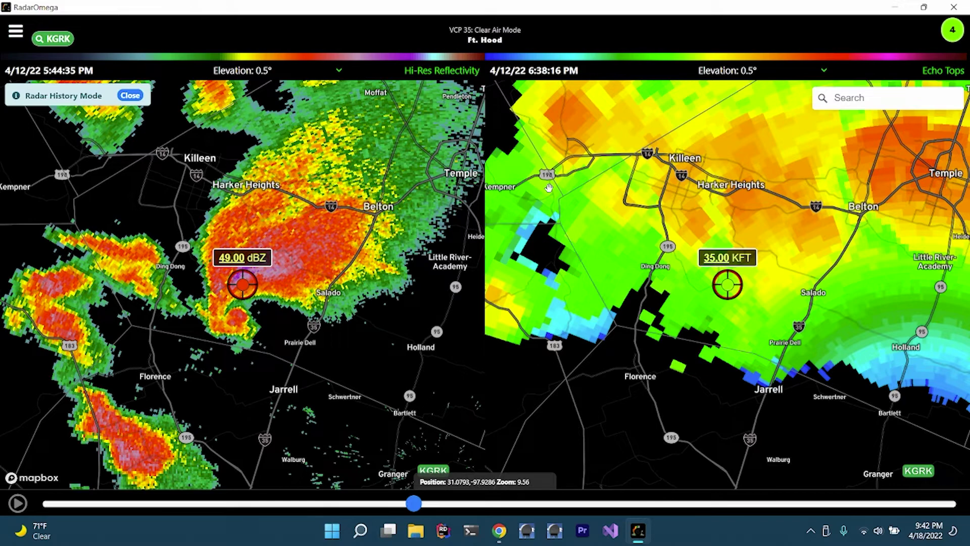
scroll(549, 188, "up", 1)
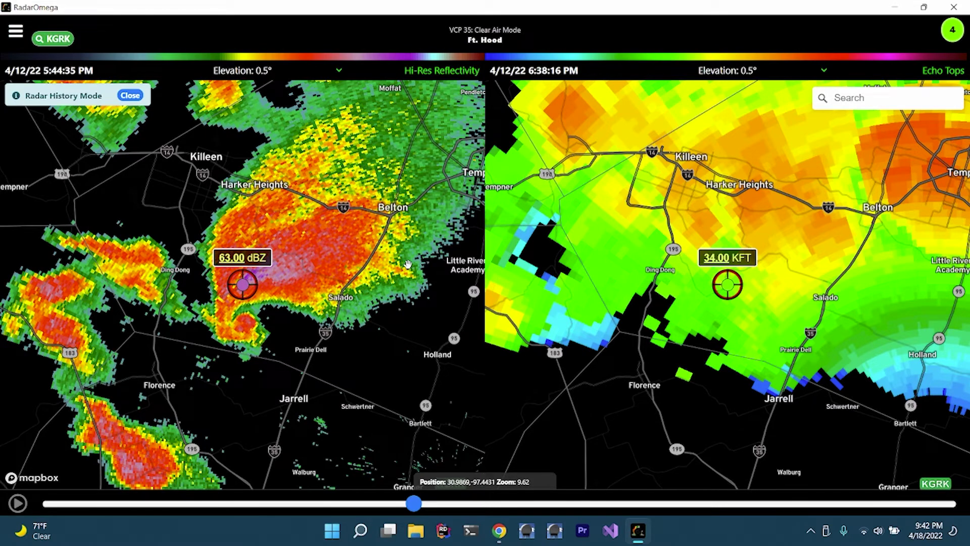
left_click_drag(375, 273, 372, 234)
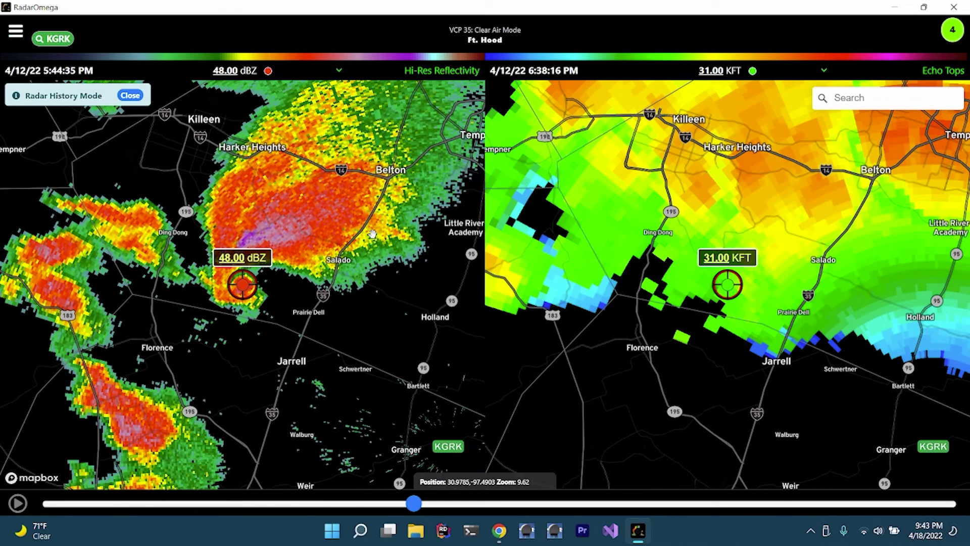